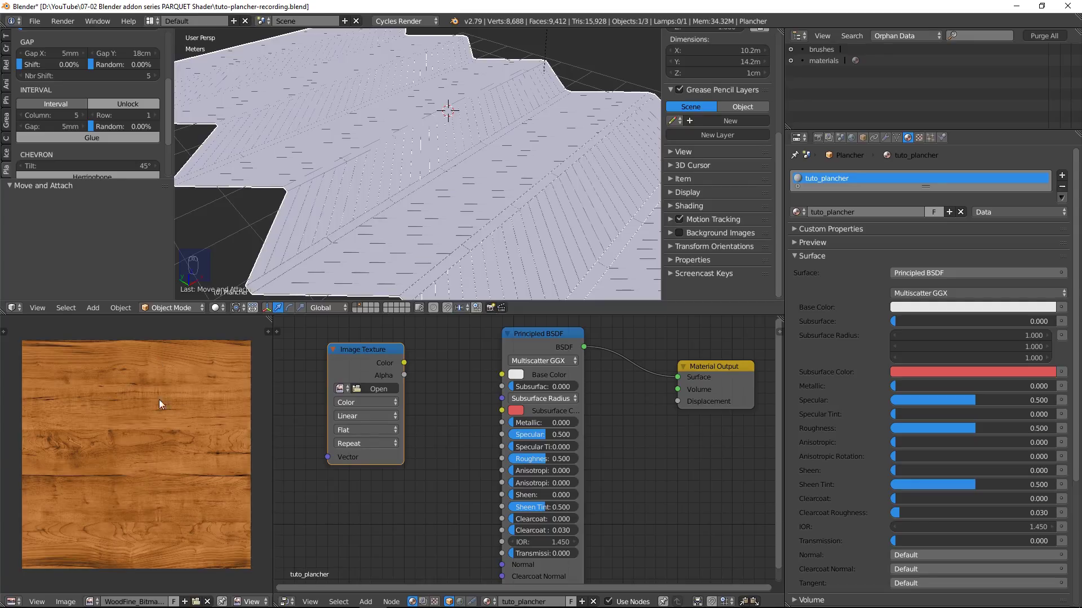
Step: Load the WoodFine bitmap into the Image Texture node, link its Color to the Principled BSDF's Base Color, and preview the floor rendered
left_click(340, 389)
left_click(364, 410)
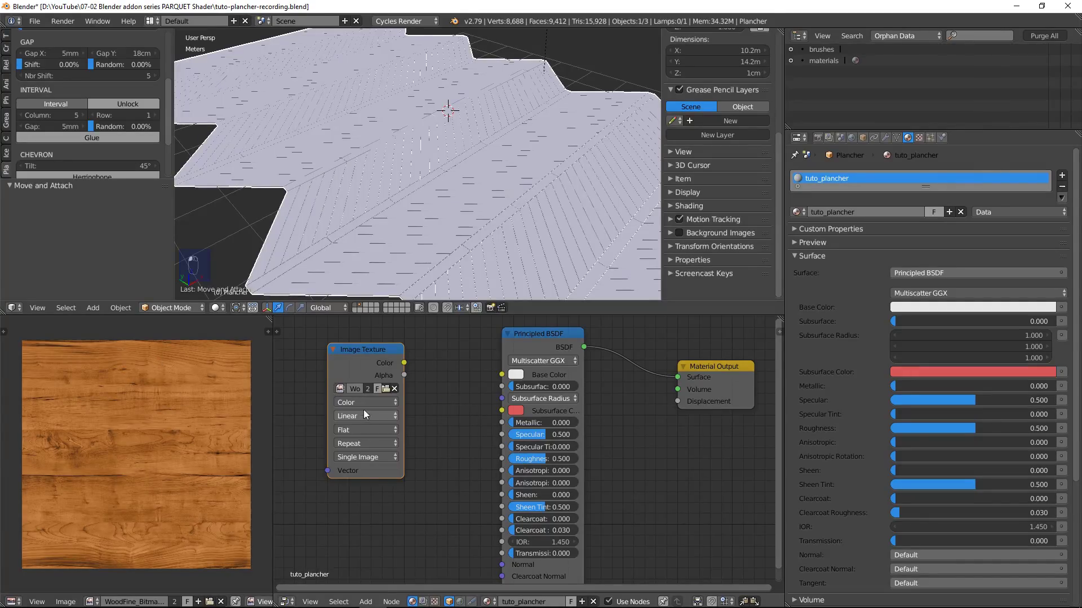
left_click_drag(404, 362, 501, 374)
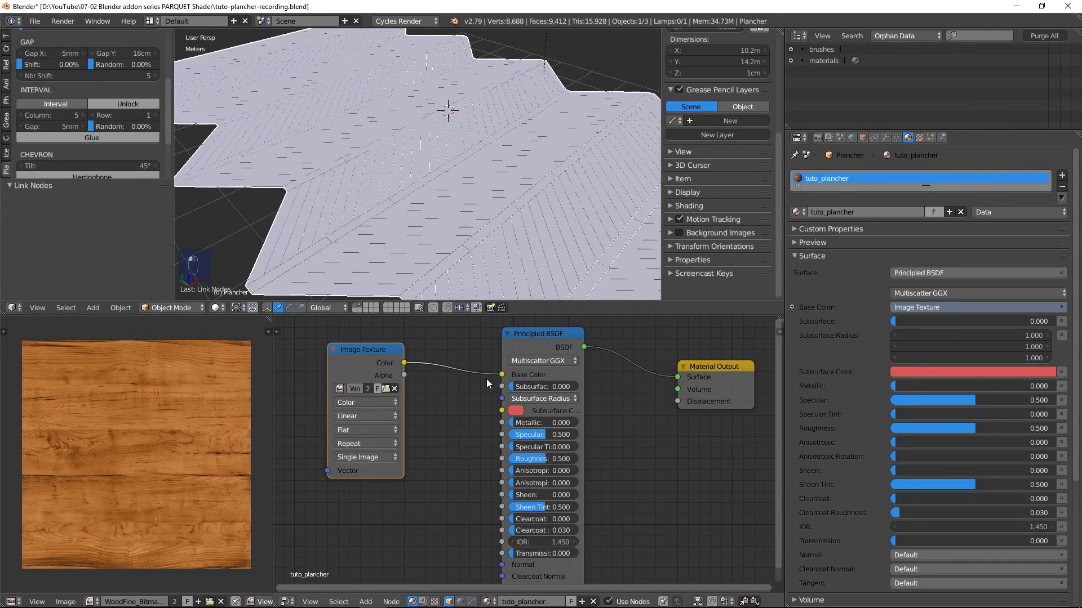
middle_click_drag(486, 379, 508, 385)
key("shift+z")
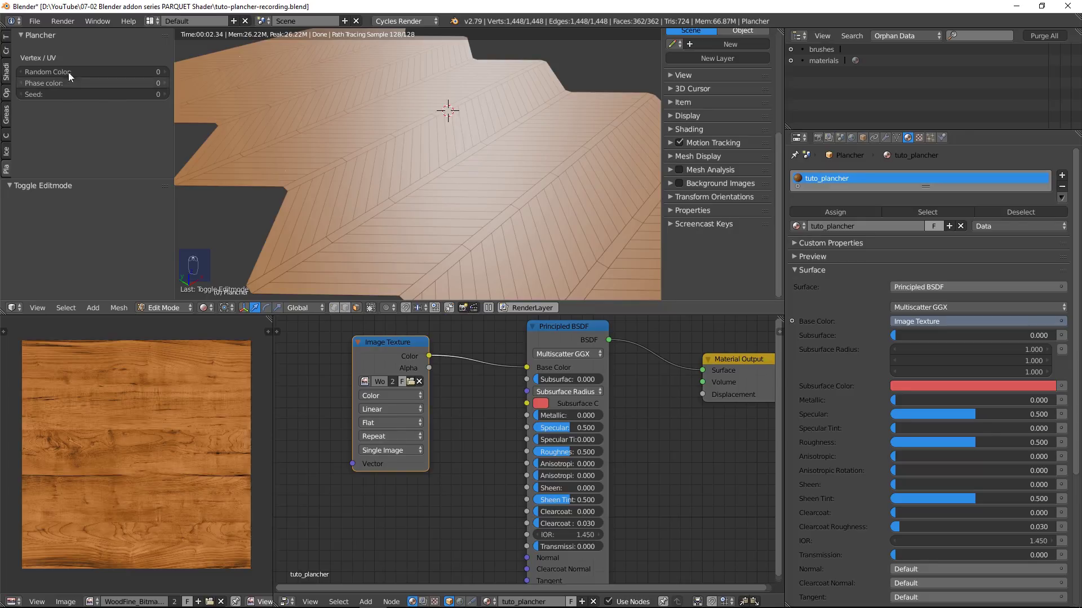
Step: Set the floor's Random Color to 1 and reassign the tuto_plancher material to it
left_click(166, 71)
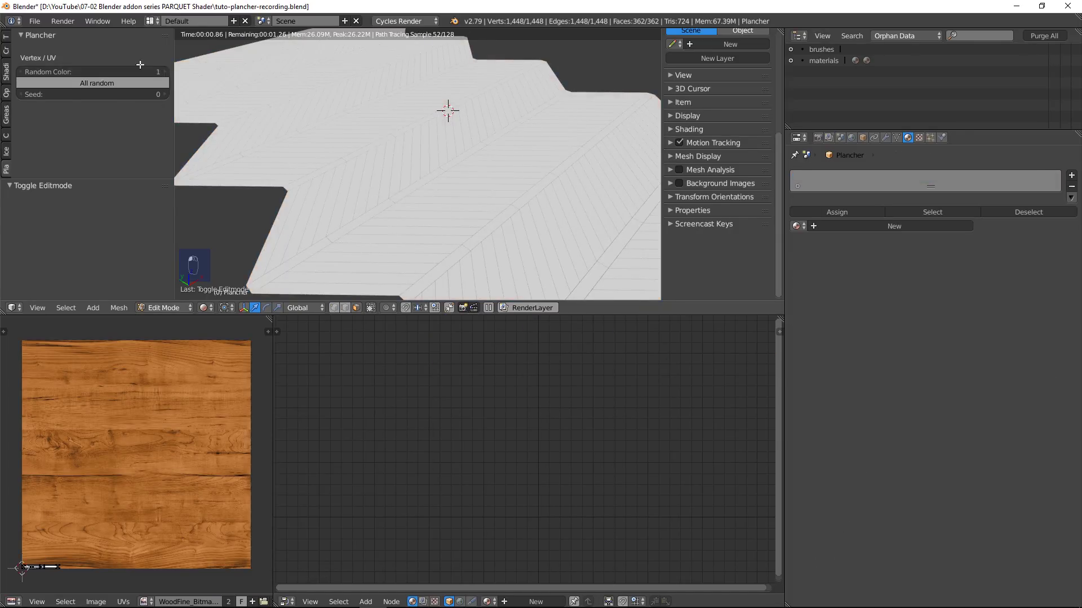
left_click(99, 84)
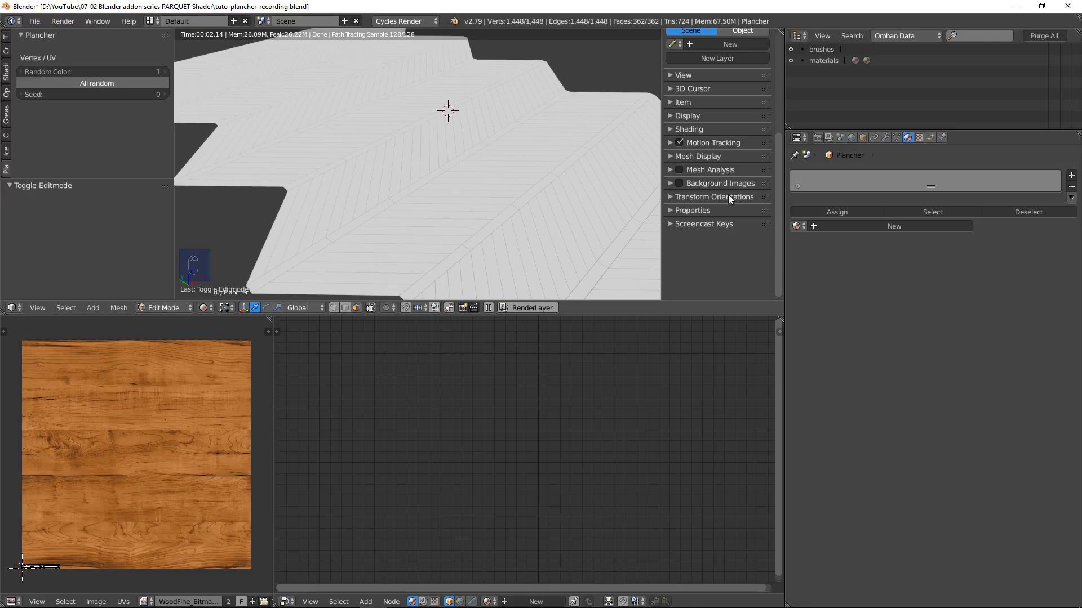
left_click(796, 226)
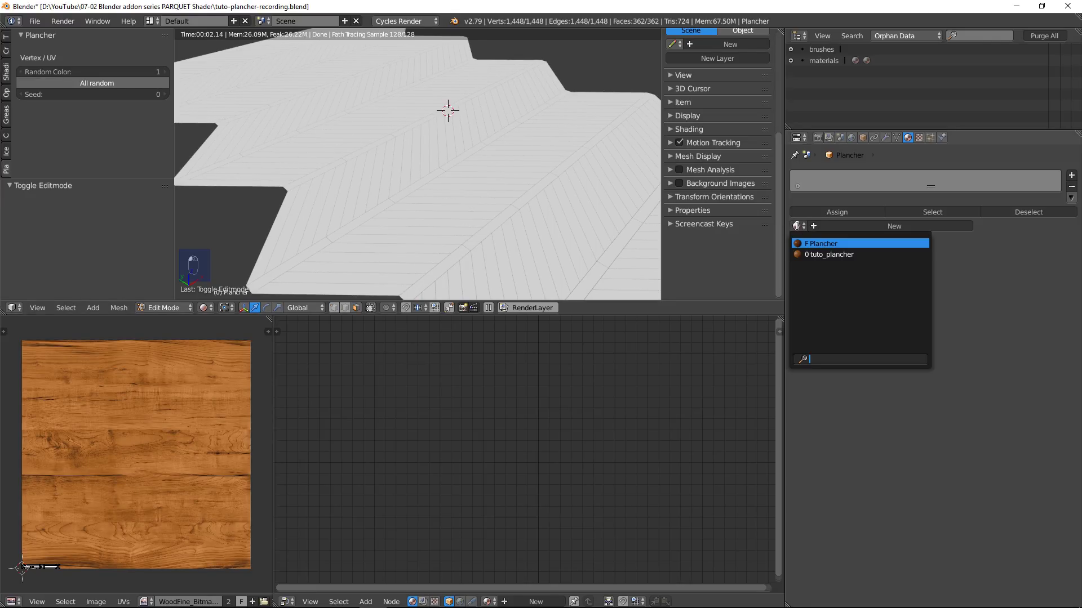
left_click(817, 254)
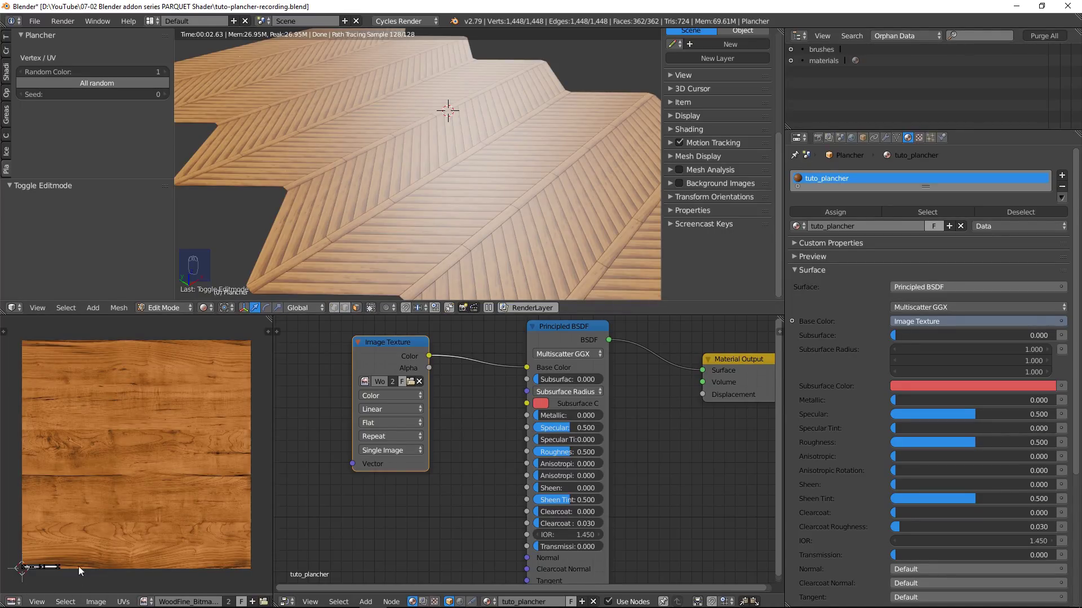
Step: Select all plank UVs and move them about 43 cm in X and 47 cm in Y, onto the middle of the wood image
scroll(45, 563, "up", 6)
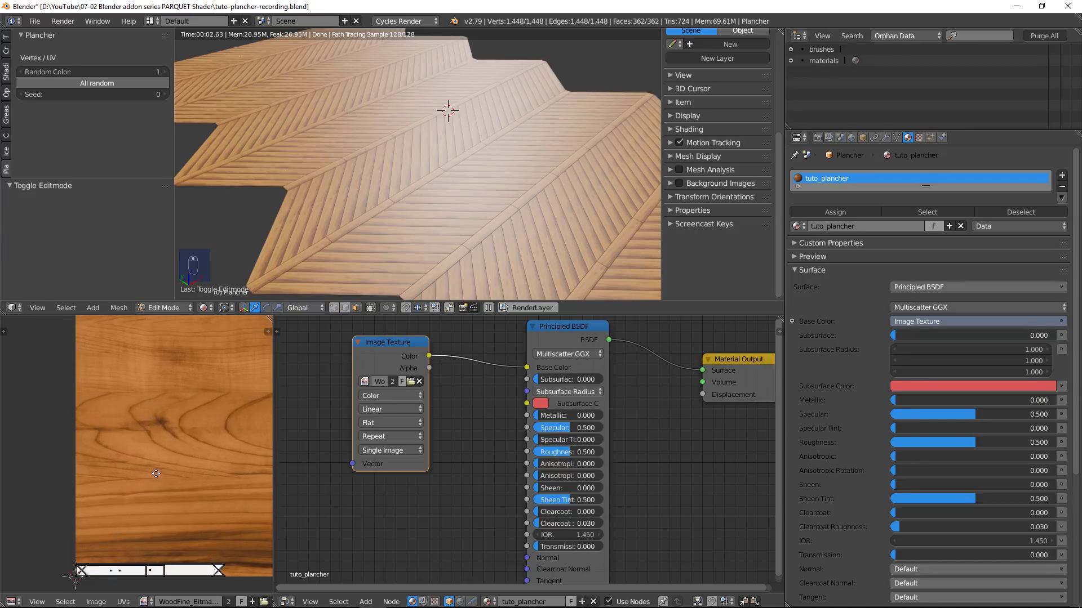
middle_click_drag(152, 472, 127, 438)
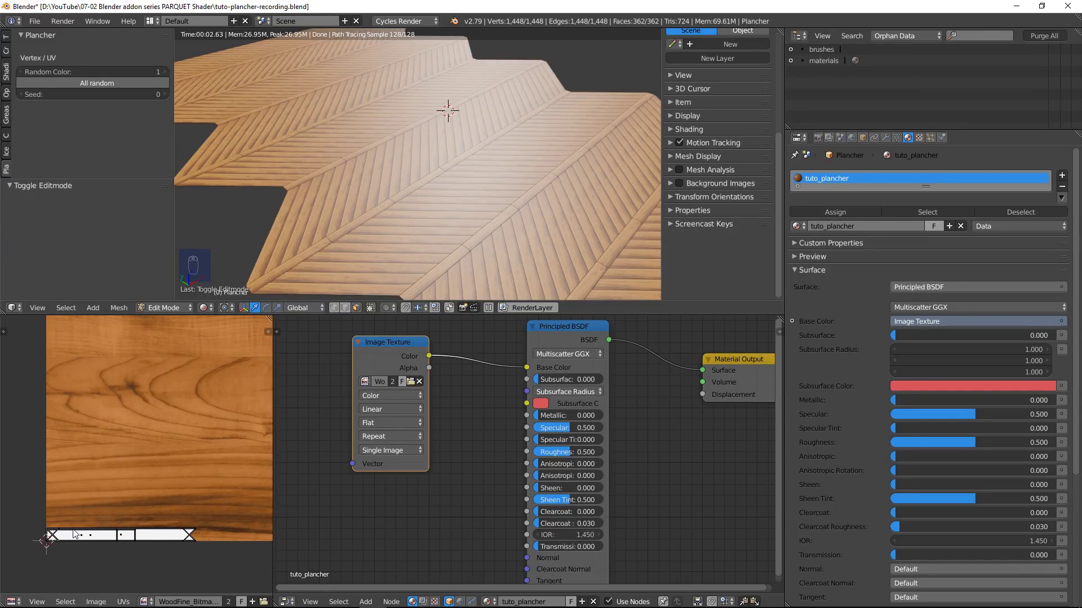
key("a")
scroll(77, 483, "down", 6)
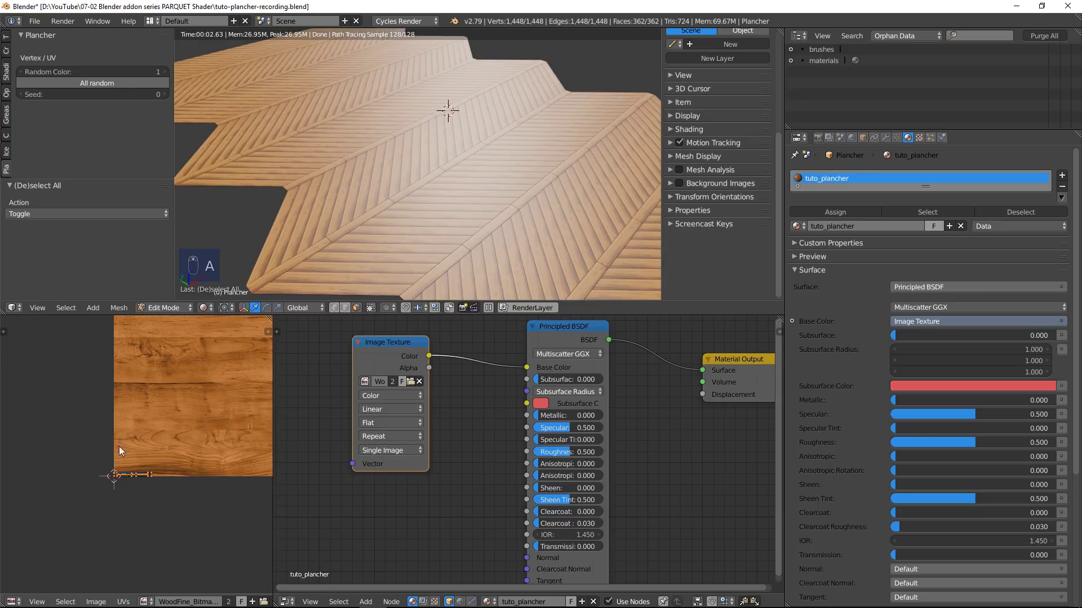
middle_click_drag(184, 388, 111, 471)
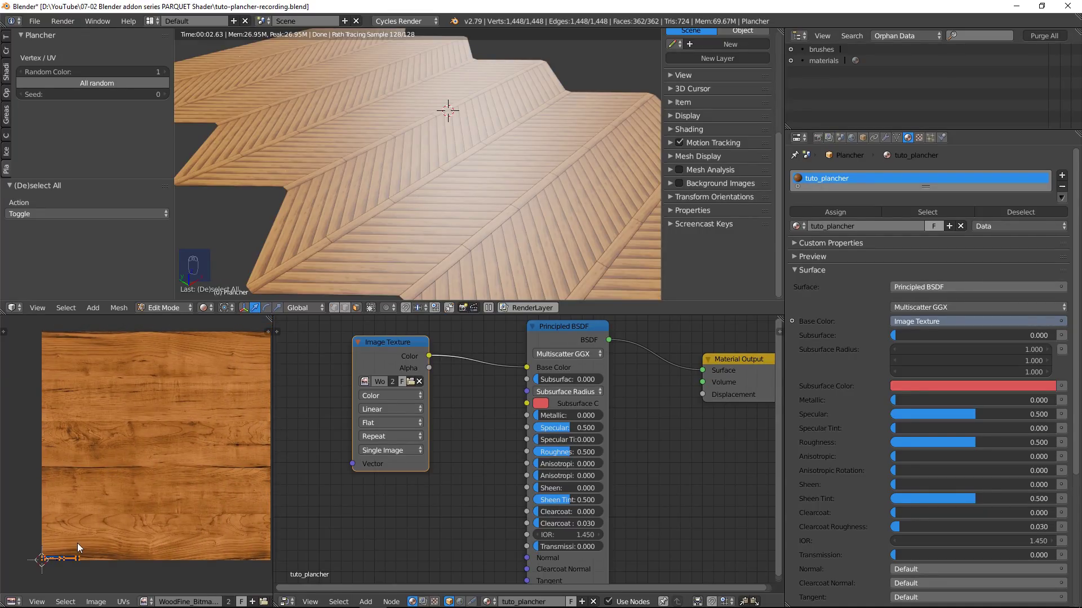
key("g")
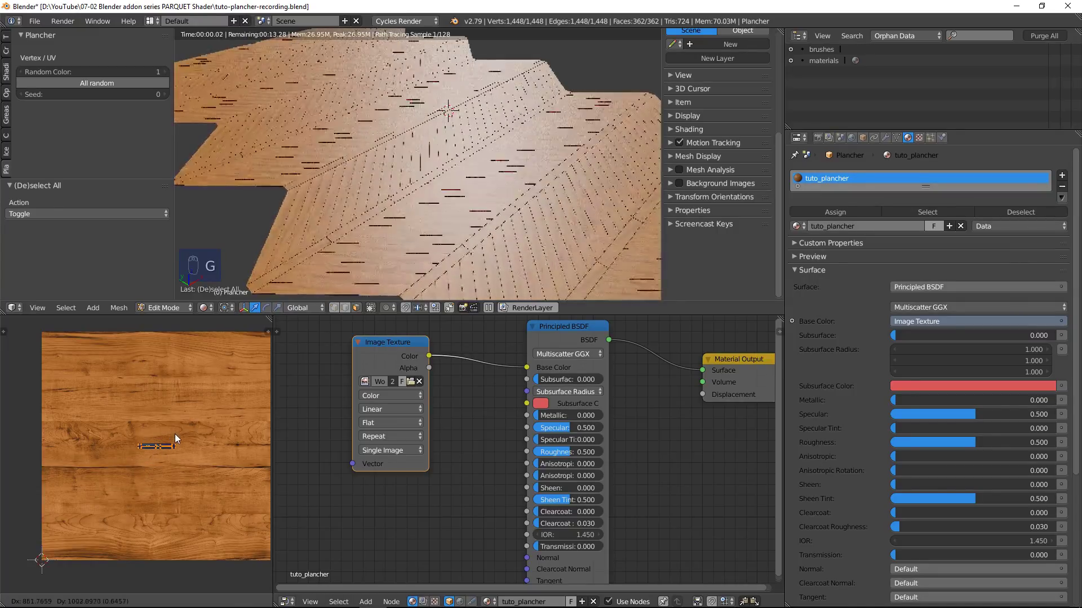
left_click(175, 434)
Step: Scale the plank UVs up by about 5.9 so they span nearly the full width of the wood image
middle_click_drag(195, 448, 162, 445)
key("s")
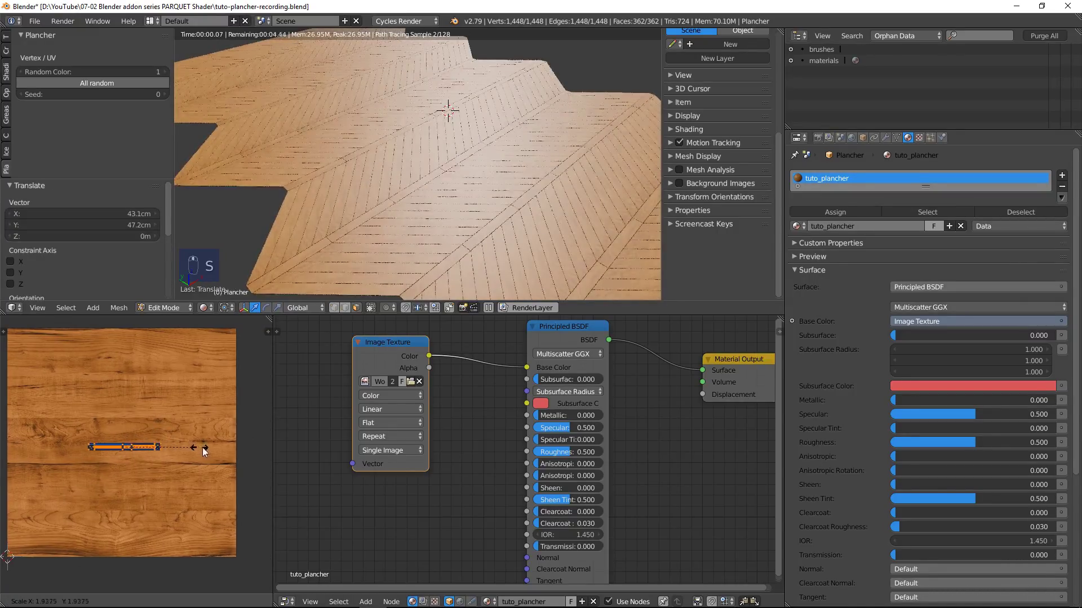
left_click(72, 474)
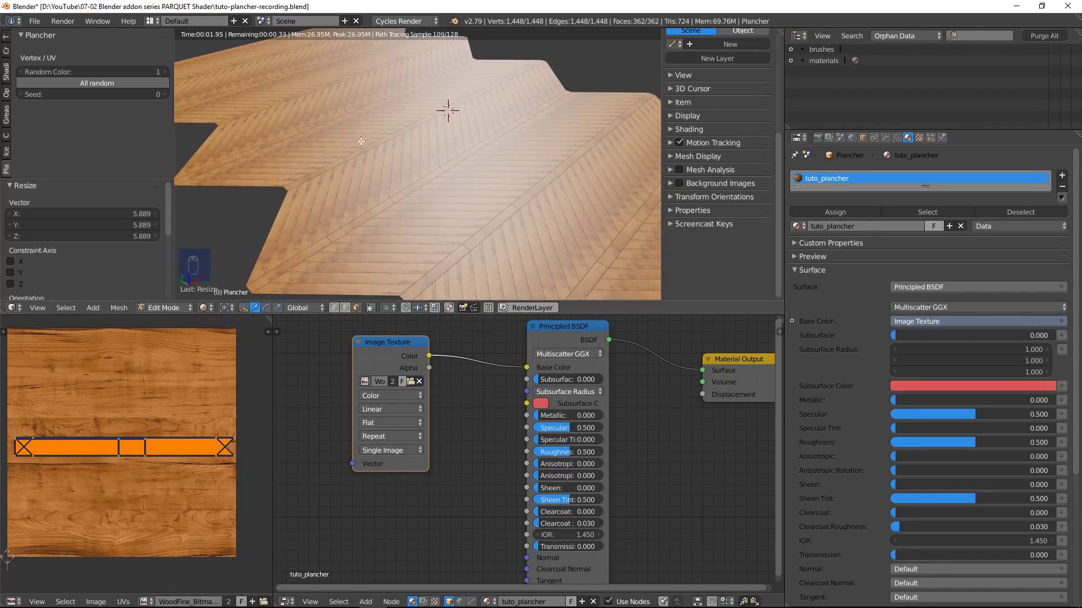
mouse_move(362, 140)
middle_mouse_down()
mouse_move(406, 169)
mouse_move(362, 148)
middle_mouse_up()
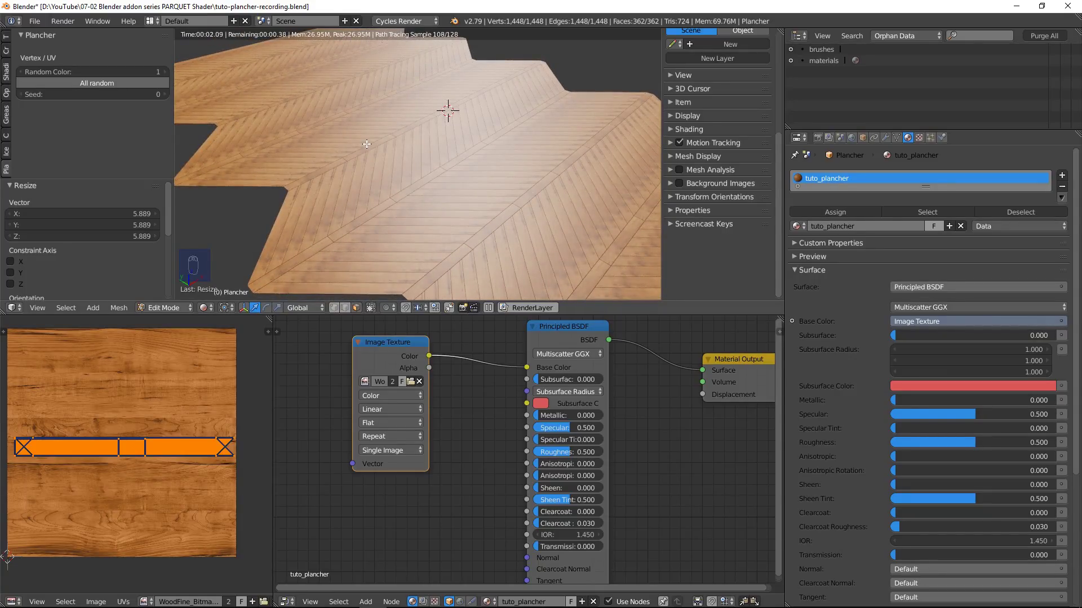
Step: Set the Principled BSDF node's Specular to 0.2
key("Home")
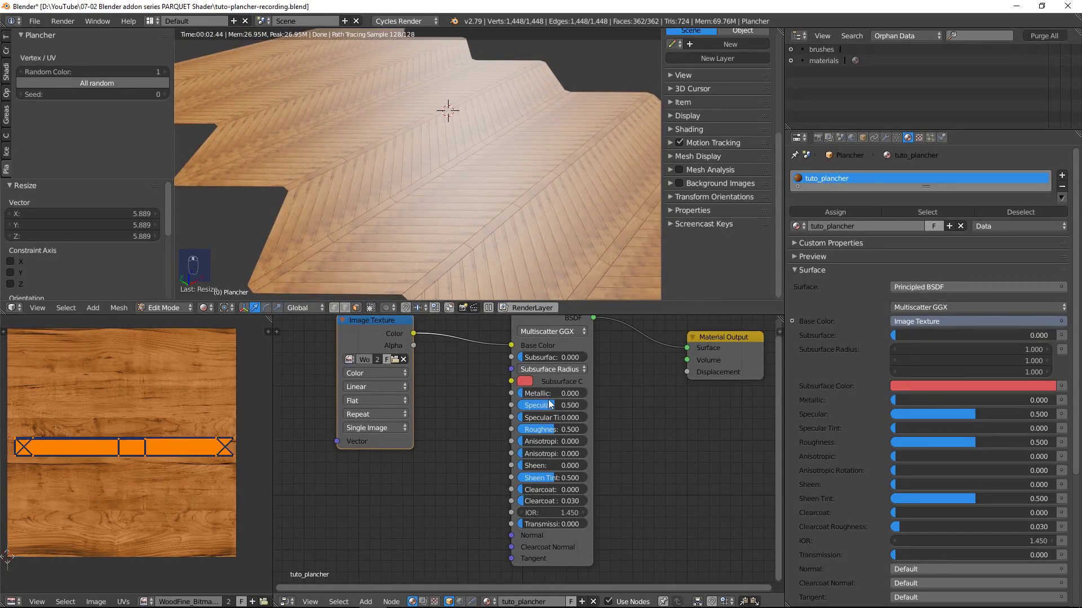
left_click(552, 405)
key("BackSpace")
type(".2")
key("Return")
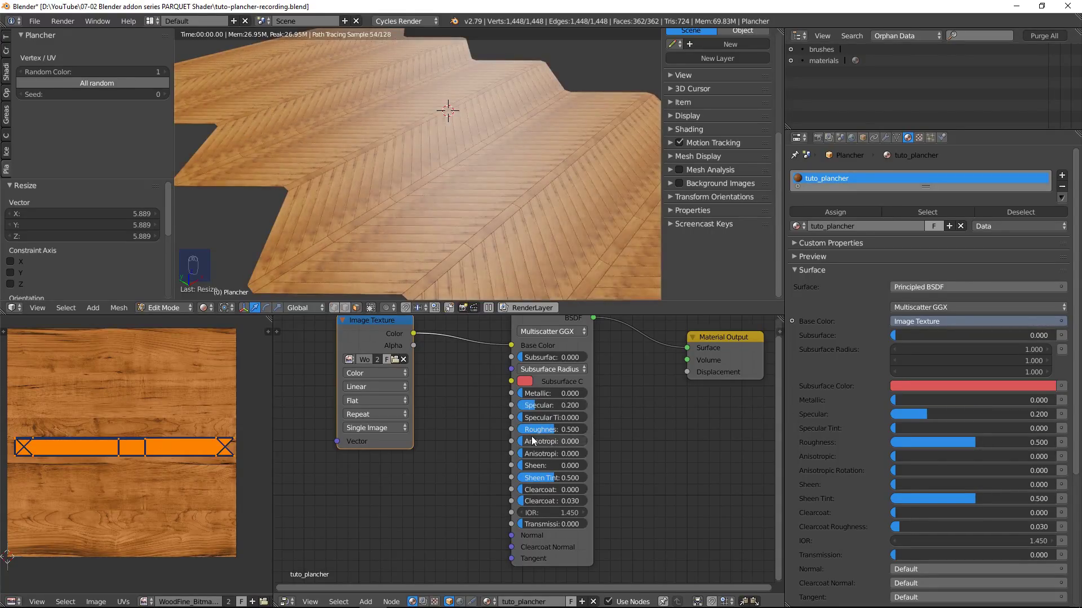
Step: Move the Image Texture node farther away from the Principled BSDF node to make room between them
middle_click_drag(470, 402, 522, 429)
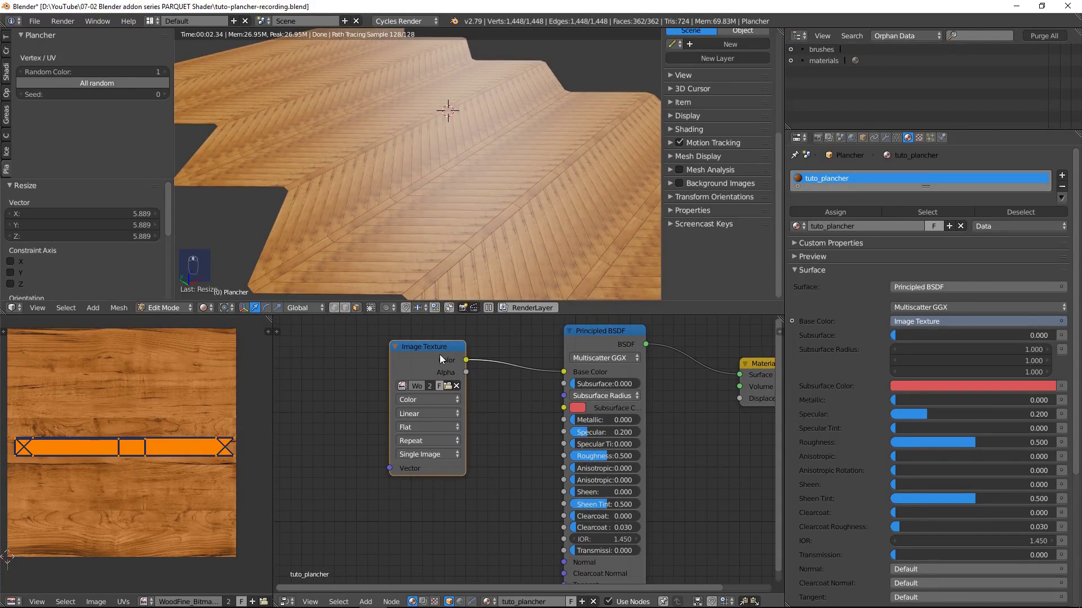
left_click_drag(437, 351, 430, 341)
middle_click_drag(484, 388, 557, 398)
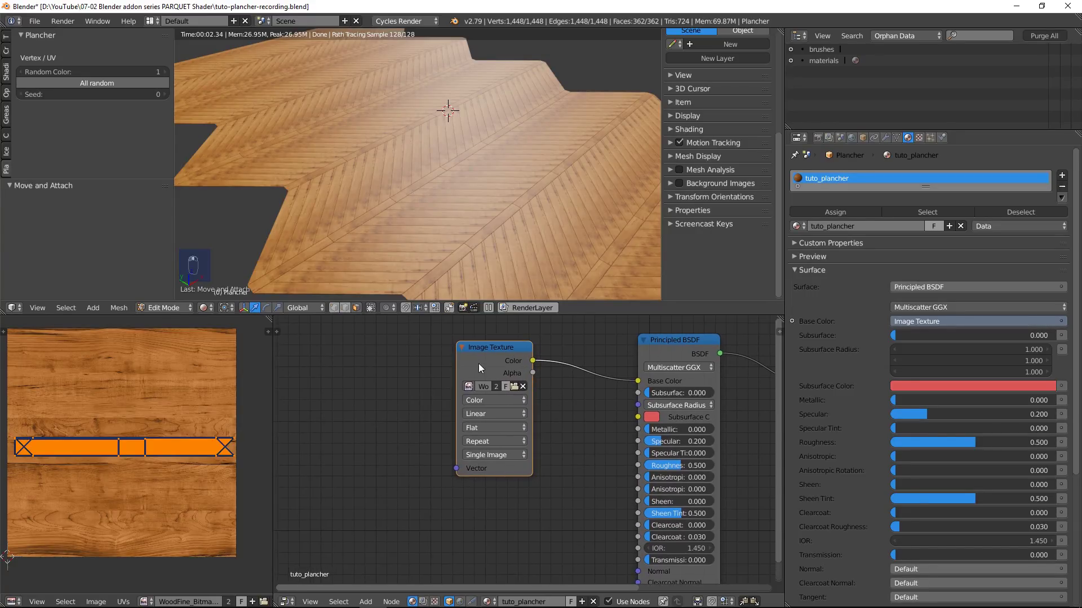
middle_click_drag(478, 364, 431, 362)
left_click_drag(420, 365, 310, 391)
middle_click_drag(402, 445, 454, 404)
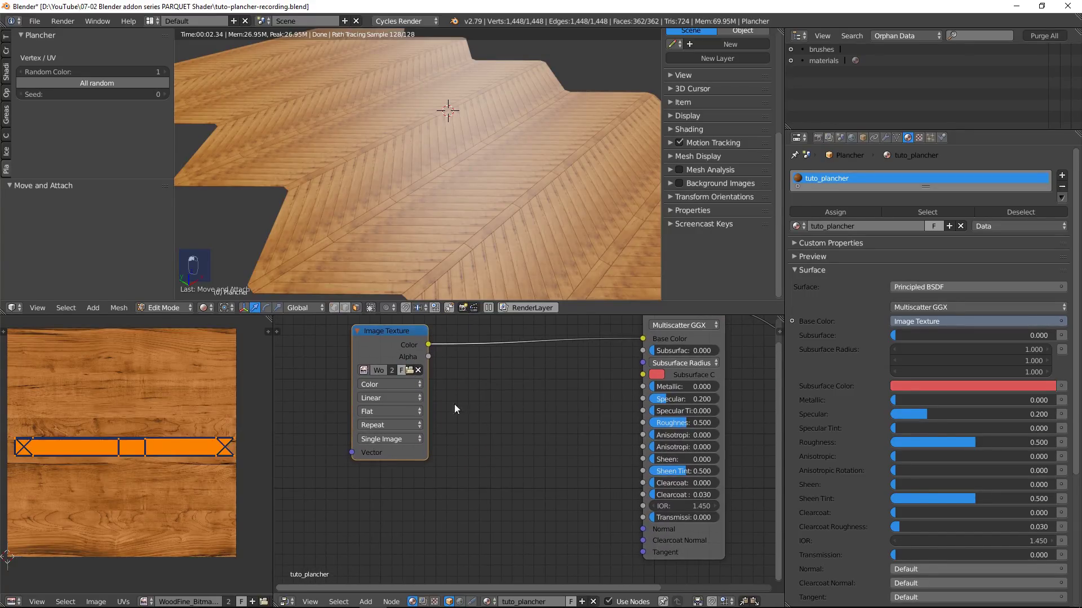
left_click_drag(381, 351, 340, 382)
Step: Add a Bump node, linking the Image Texture's Color to its Height and its Normal to the Principled BSDF's Normal
key("shift+a")
mouse_move(439, 435)
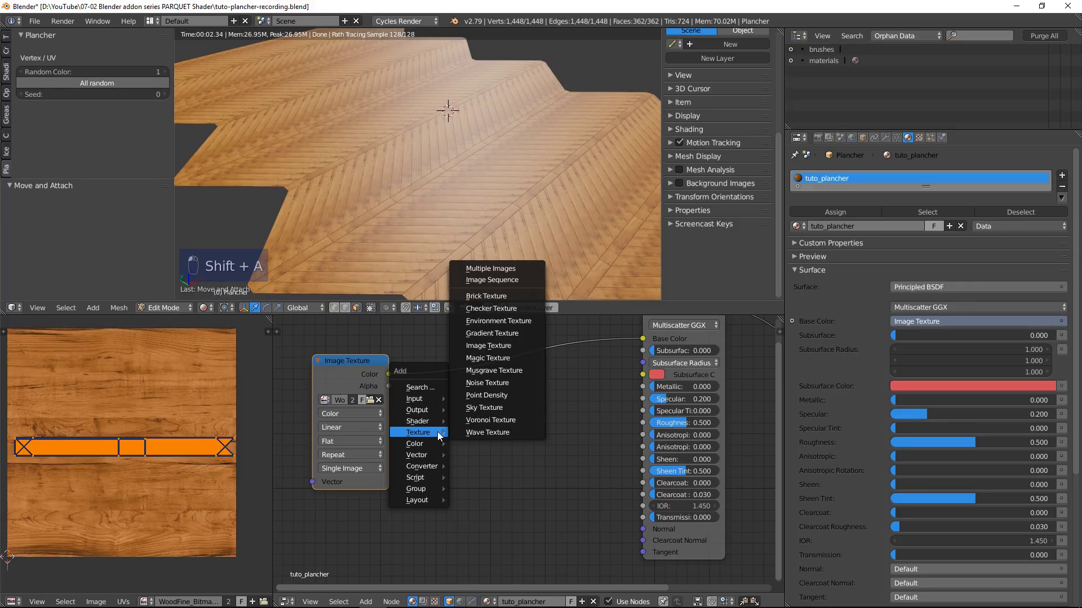
mouse_move(424, 454)
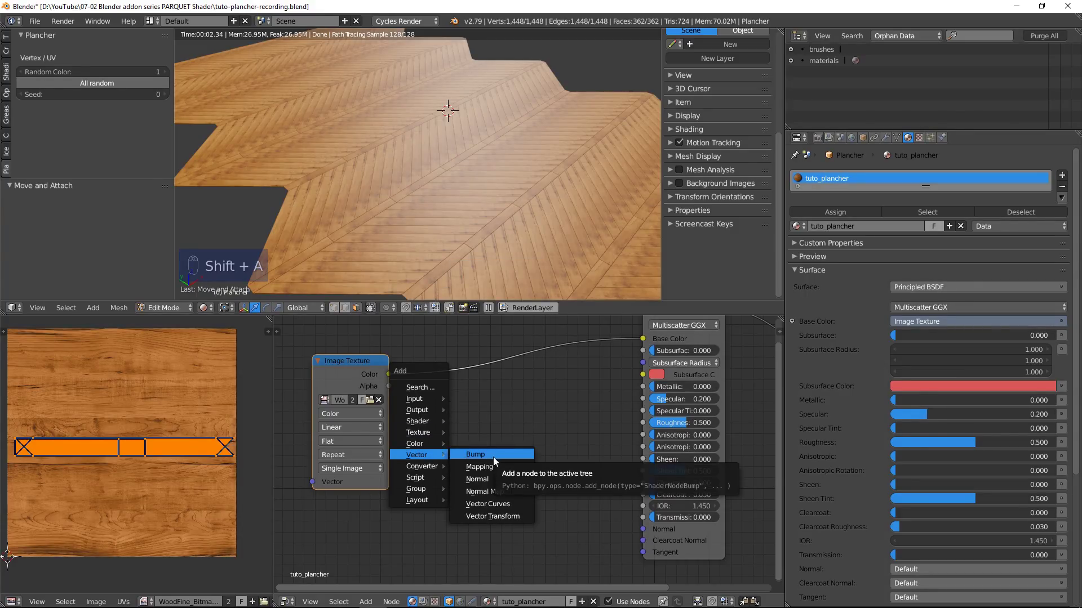
left_click(492, 458)
left_click(458, 420)
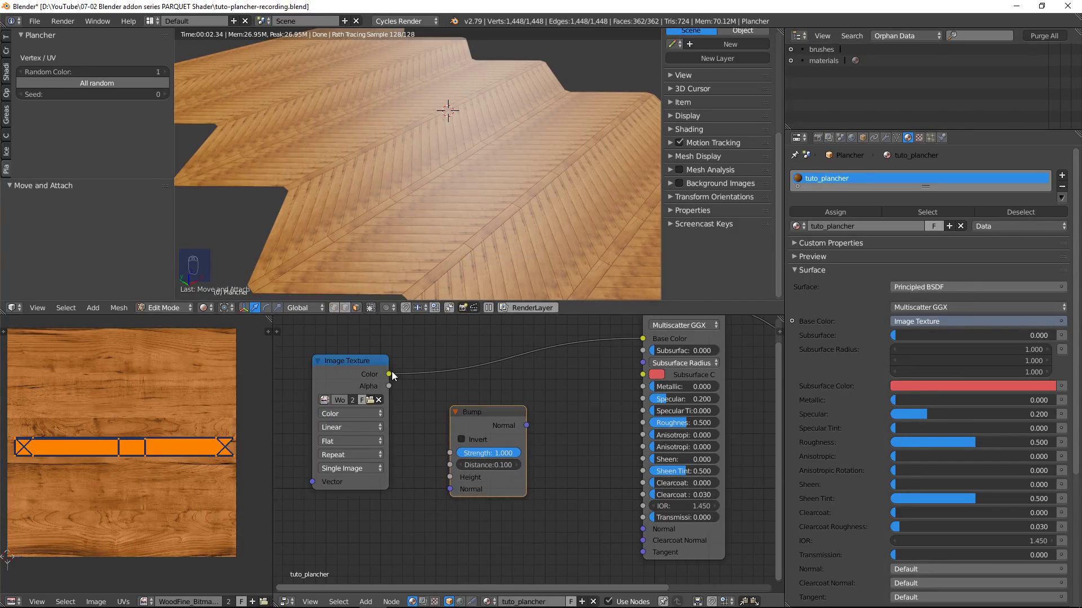
left_click_drag(393, 375, 449, 477)
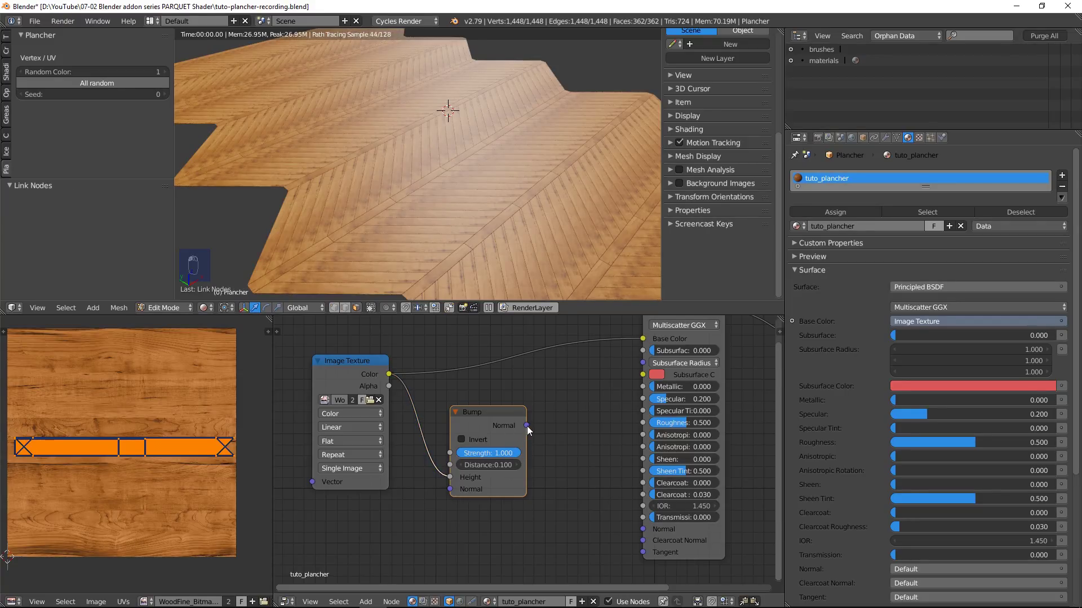
left_click_drag(527, 426, 643, 530)
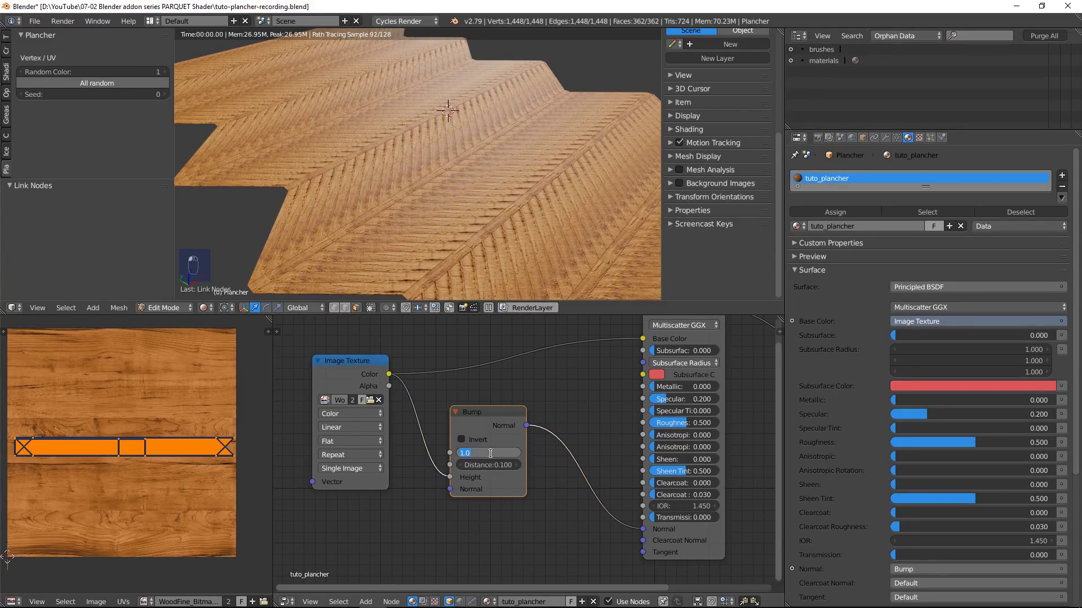
Step: Set the Bump node's Strength to 0.025 and inspect the planks up close
type("0")
key("Return")
scroll(474, 235, "up", 5)
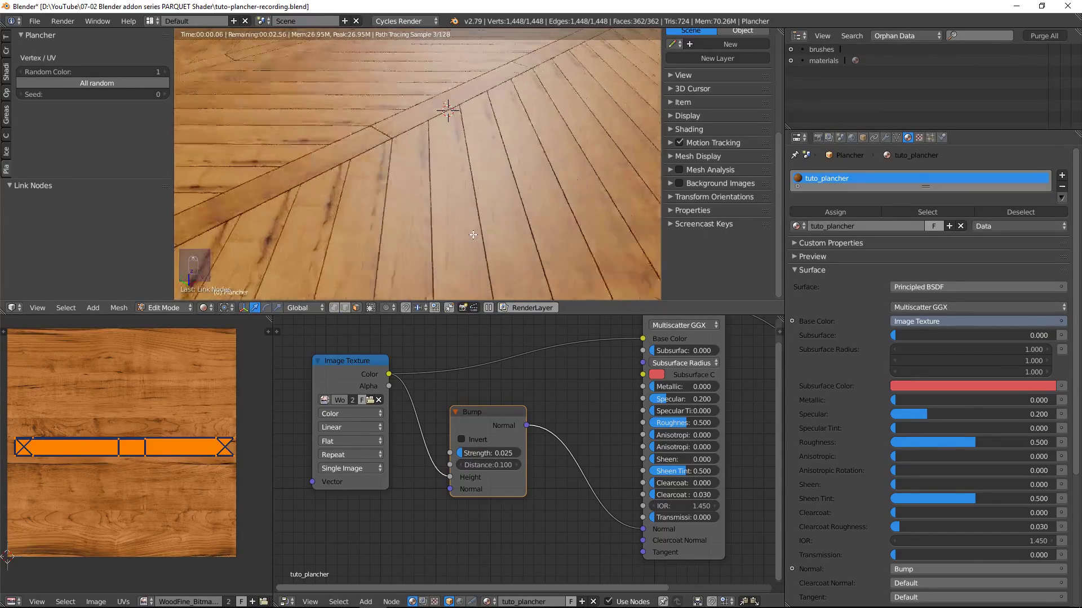
scroll(473, 235, "up", 1)
middle_click_drag(474, 235, 512, 215)
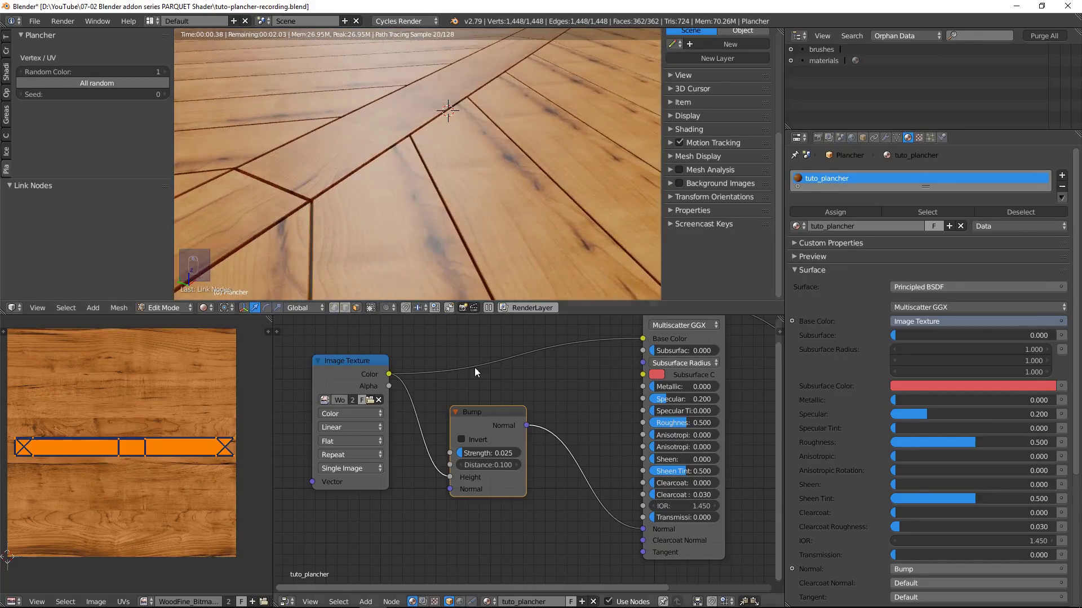
Step: Raise the Bump node's Strength to 0.05 and check the effect across the floor
left_click_drag(489, 454, 501, 455)
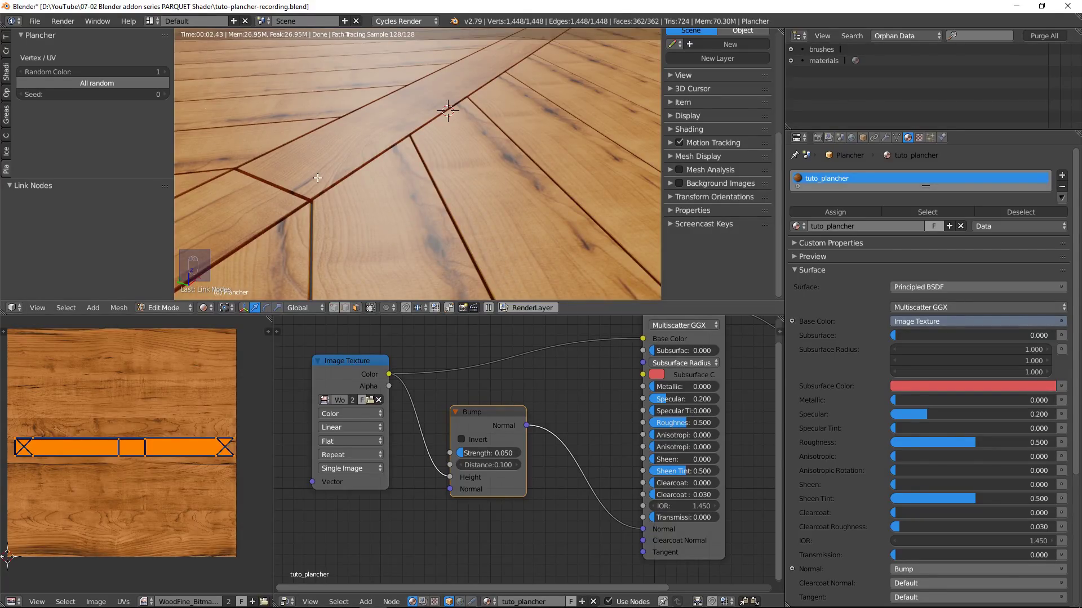
scroll(381, 189, "down", 6)
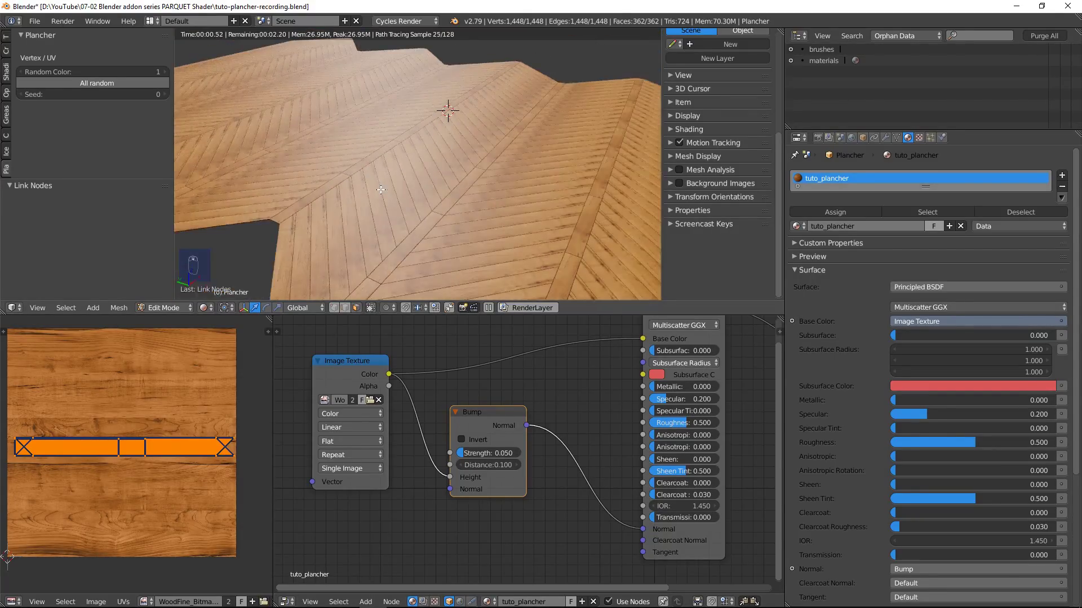
scroll(430, 191, "up", 3)
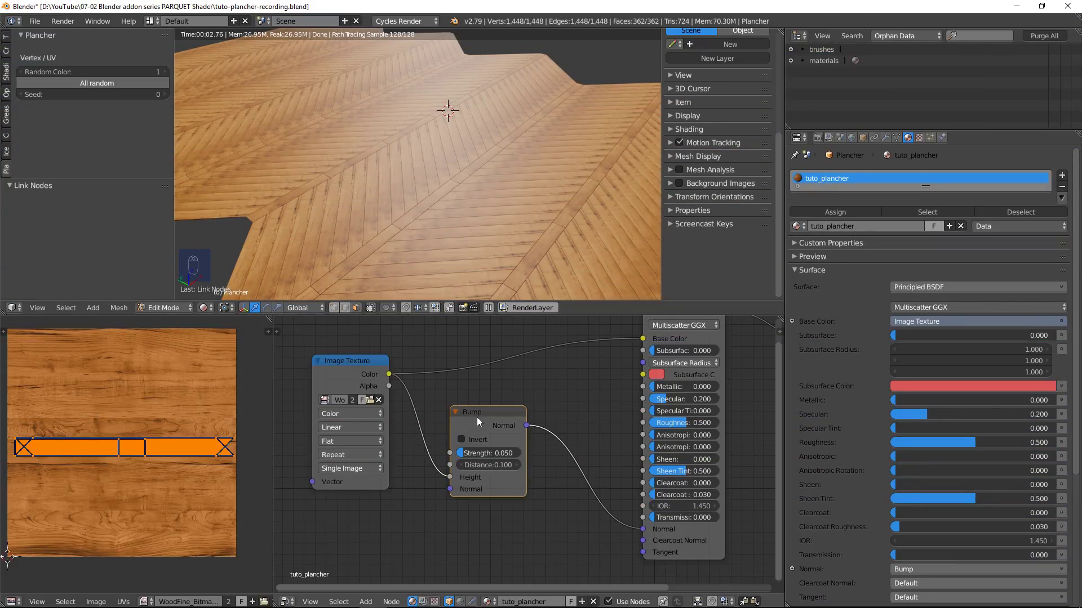
scroll(476, 417, "down", 1)
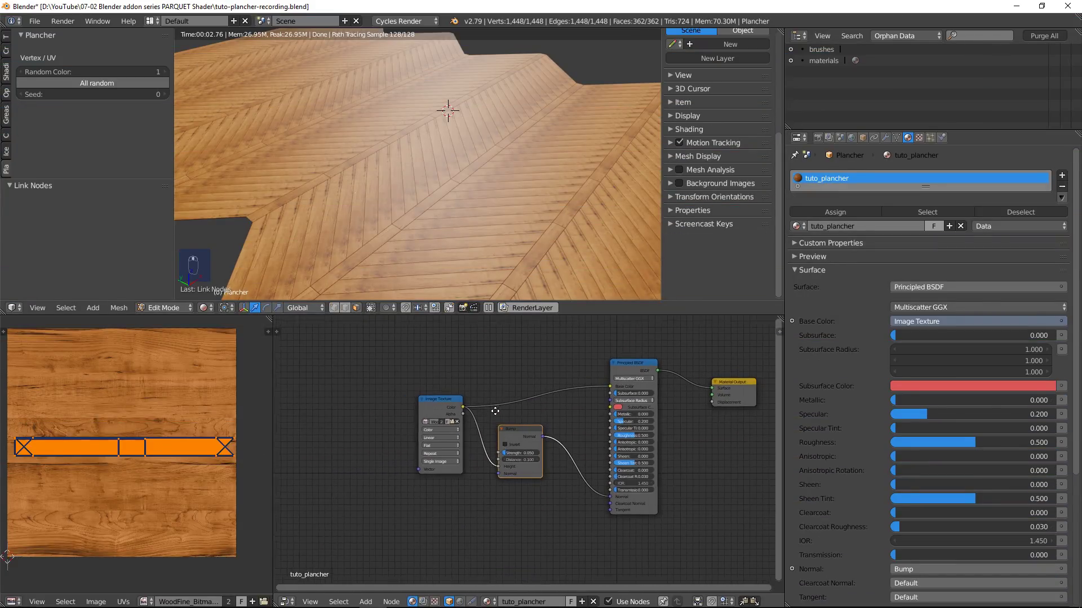
Step: Add an Attribute node to the tuto_plancher material and set its Name to the mesh's vertex color layer, Col
left_click(897, 138)
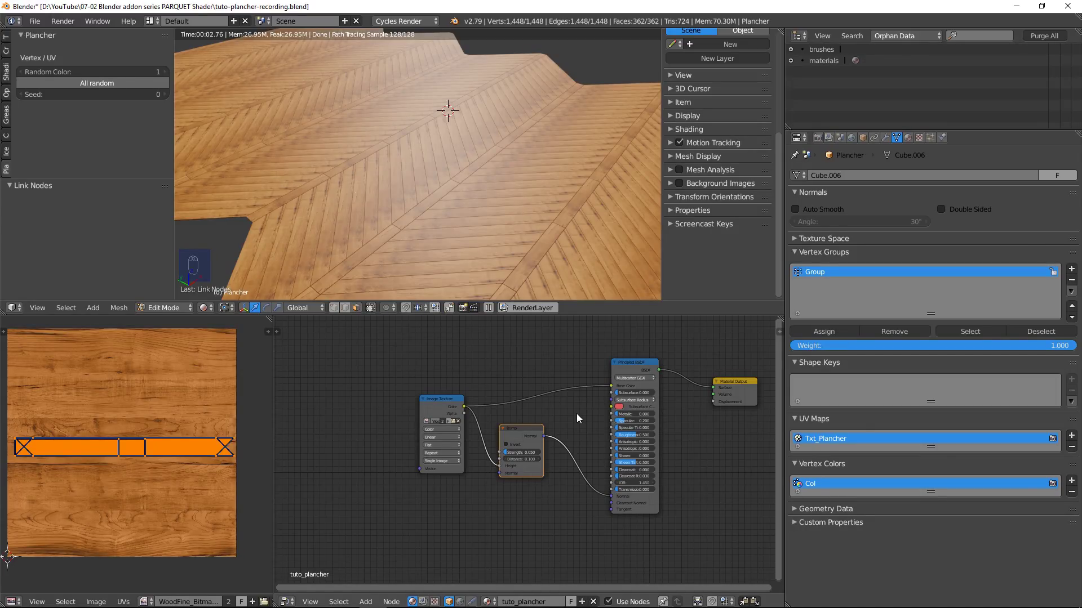
middle_click_drag(486, 387, 548, 381)
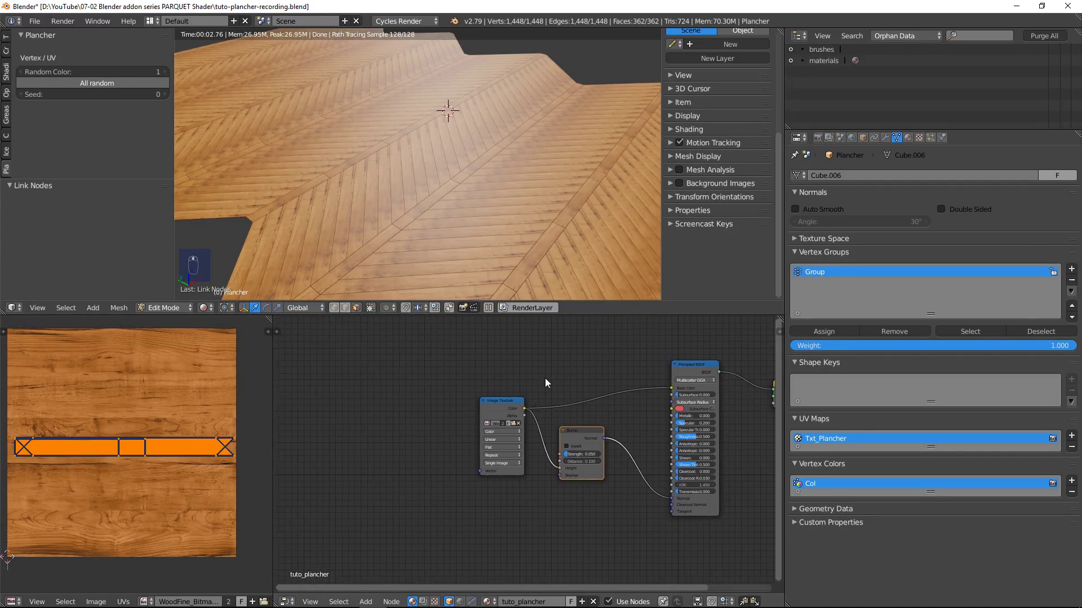
key("shift+a")
mouse_move(381, 375)
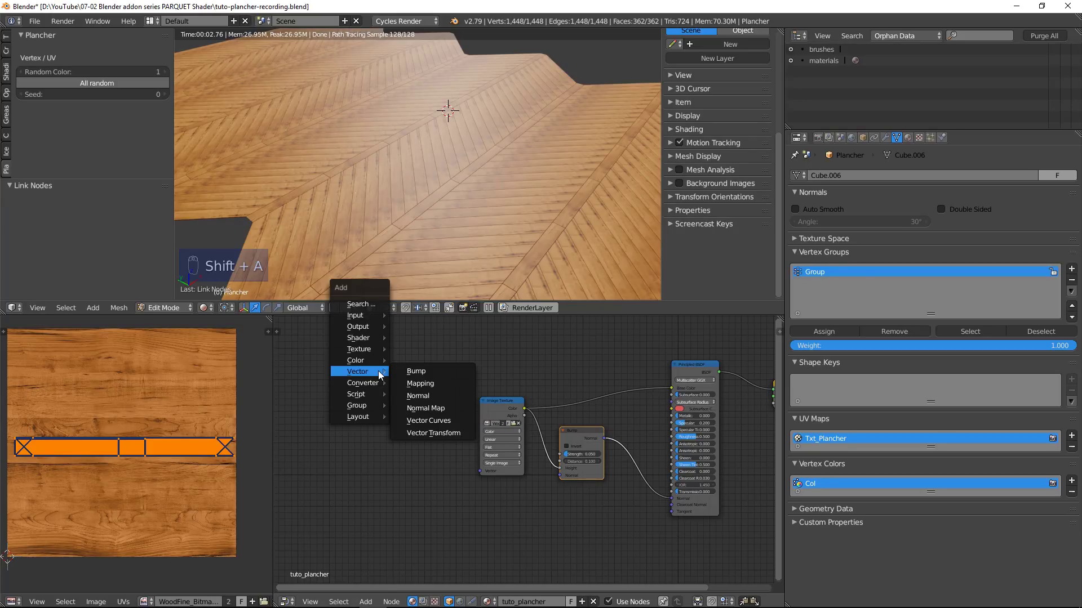
mouse_move(381, 318)
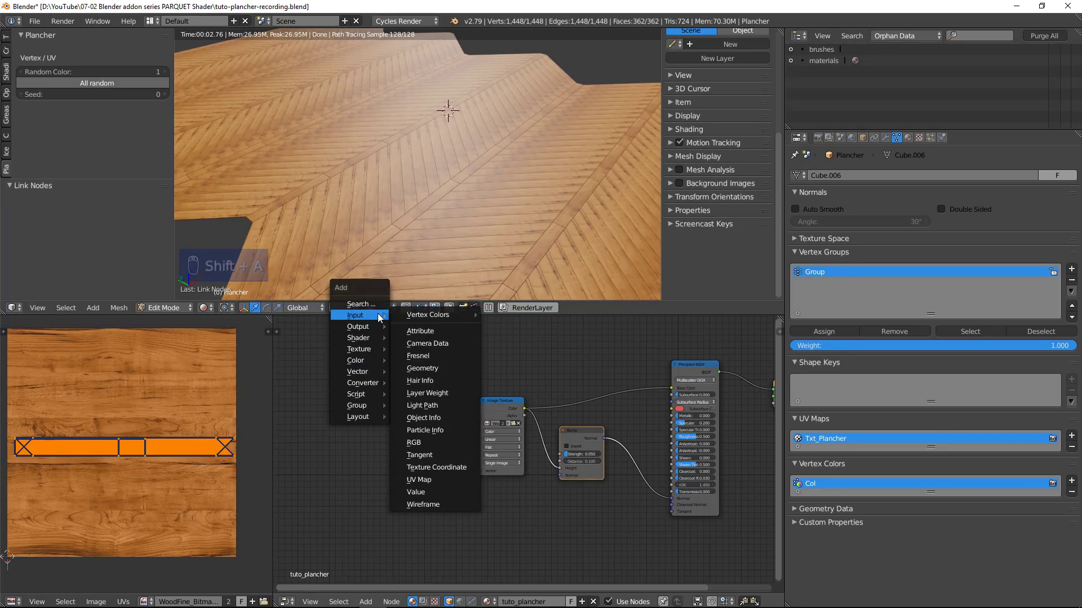
left_click(421, 331)
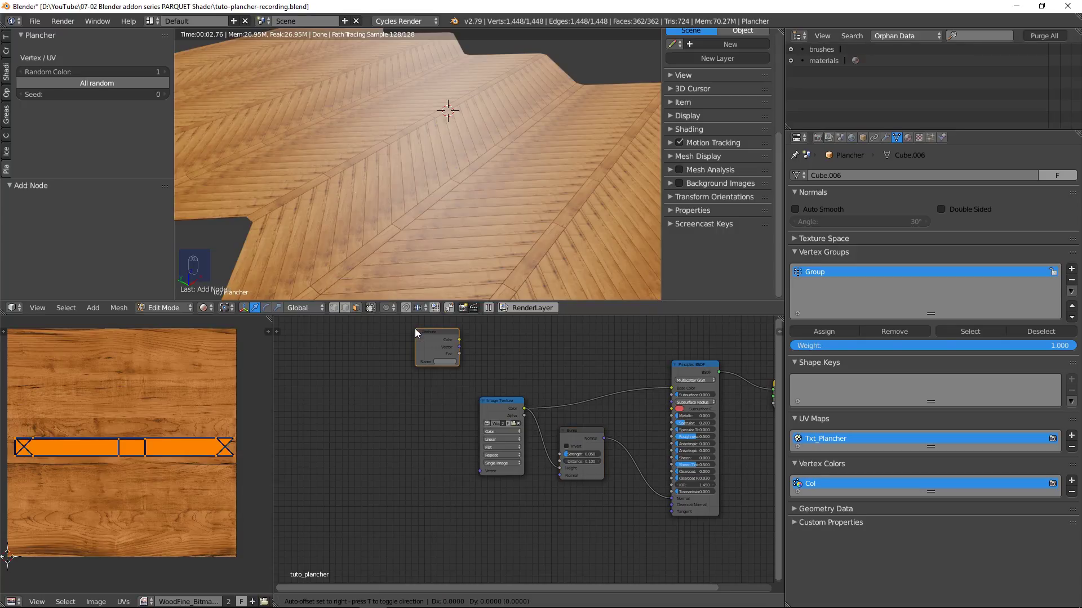
left_click(333, 370)
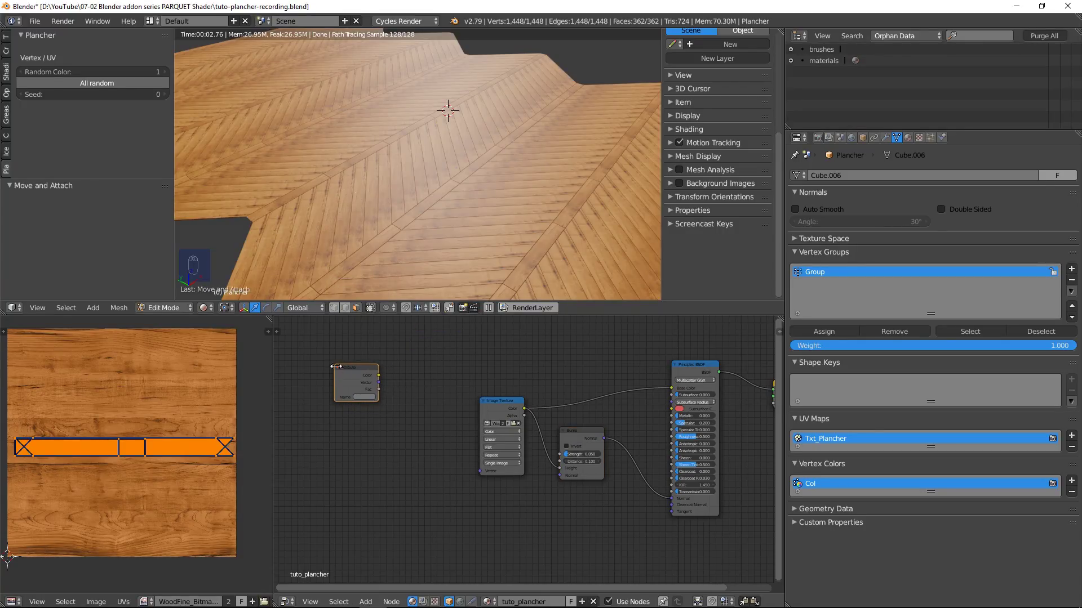
left_click(363, 397)
type("Col")
key("Return")
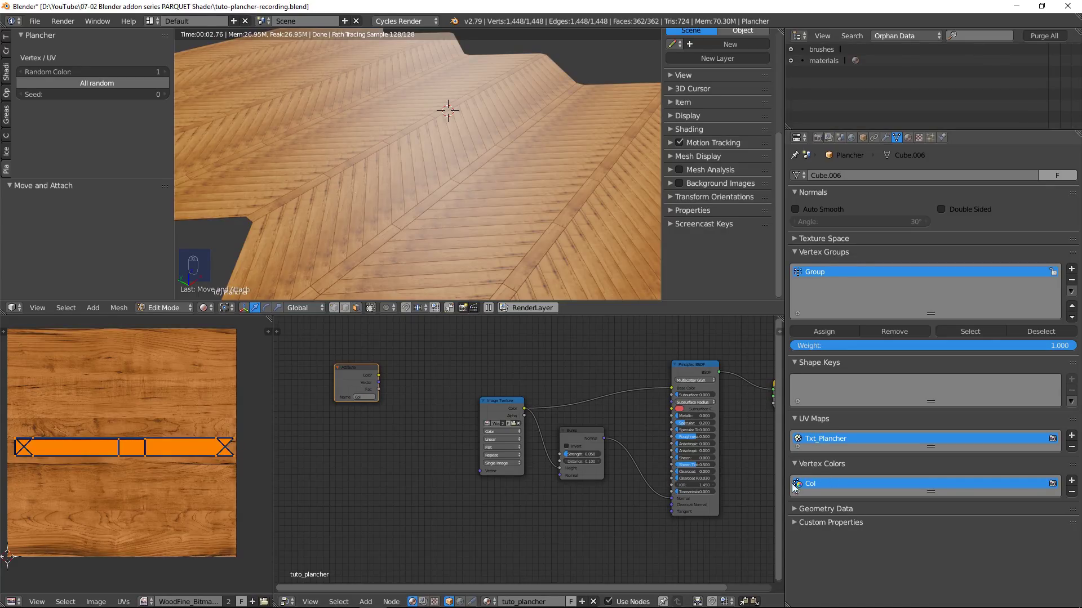
Step: Preview the Attribute node's Color, Vector and Fac outputs in turn on the floor, keeping the node clear of the others
left_click(353, 369, "ctrl+shift")
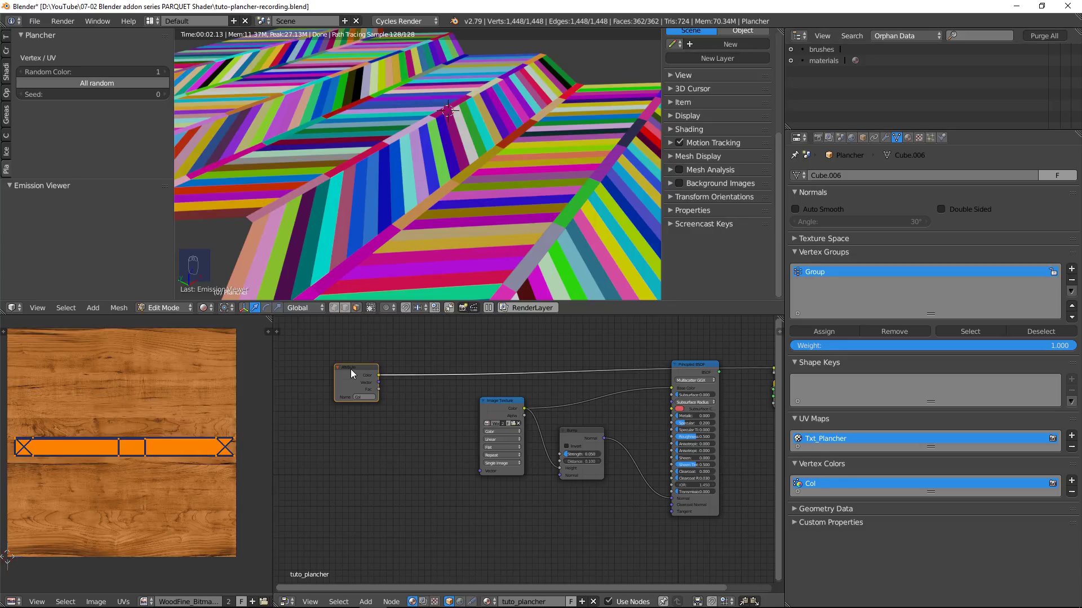
left_click_drag(353, 370, 326, 364)
middle_click_drag(326, 364, 441, 355)
left_click_drag(441, 355, 350, 370)
left_click(353, 366, "ctrl+shift")
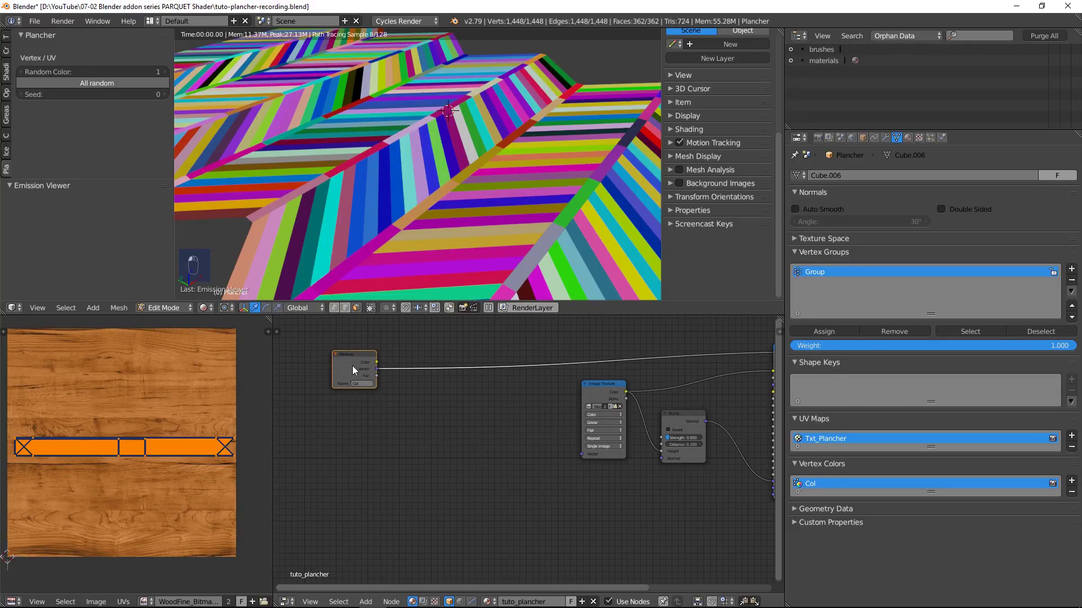
left_click(350, 366, "ctrl+shift")
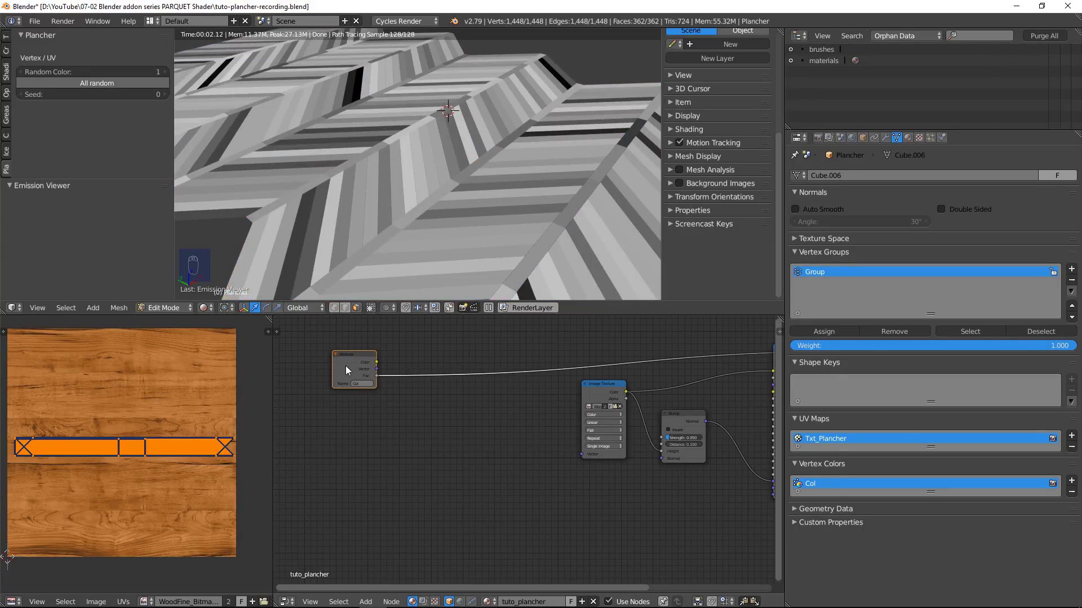
left_click_drag(348, 371, 340, 370)
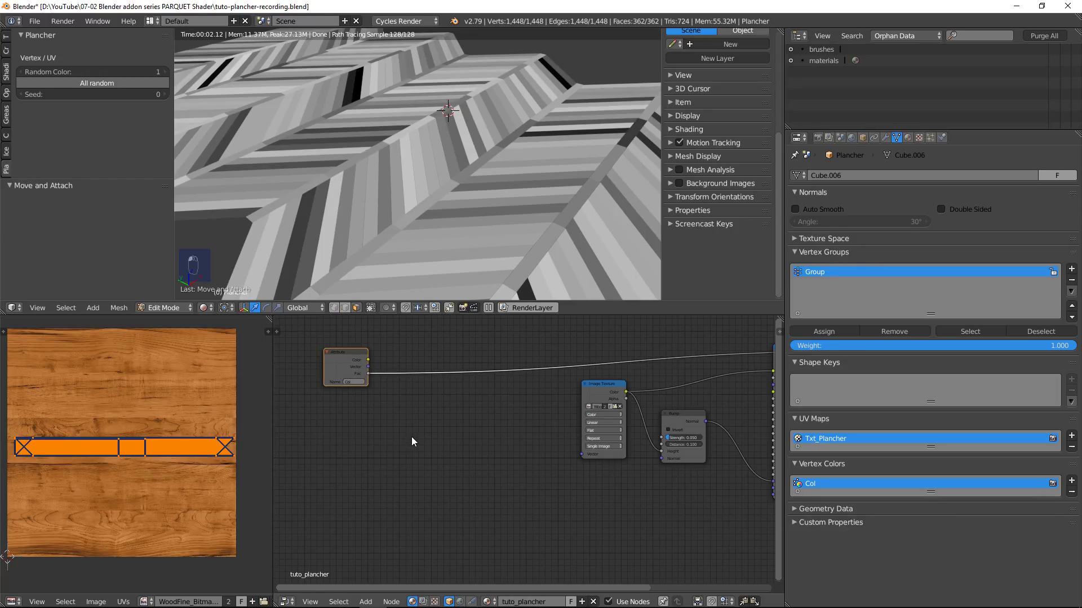
Step: Add a Texture Coordinate node and link its UV output to the Image Texture's Vector input
left_click(601, 385)
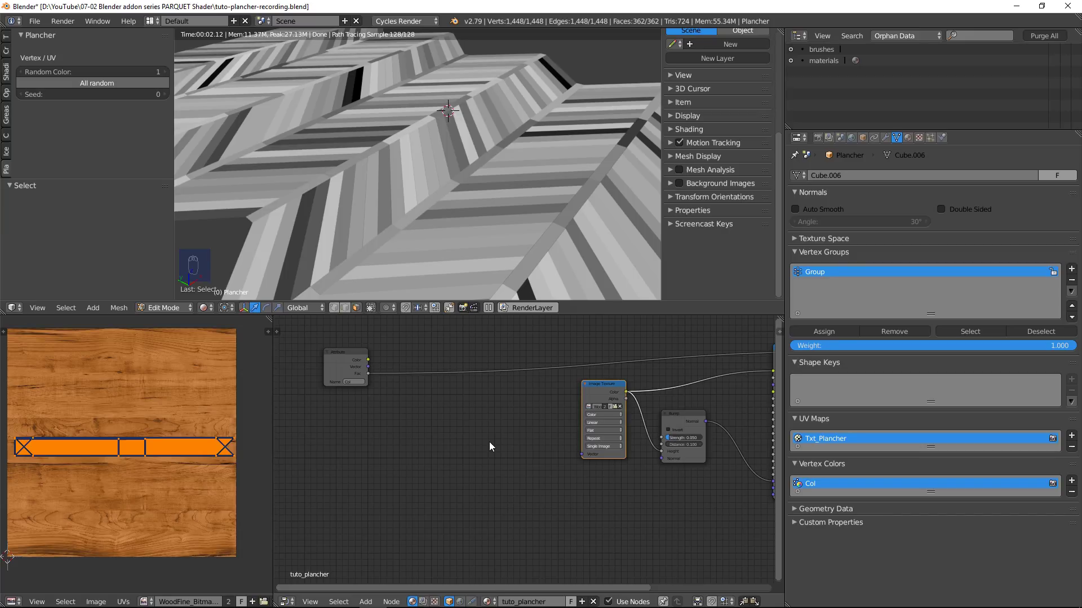
key("shift+a")
mouse_move(495, 444)
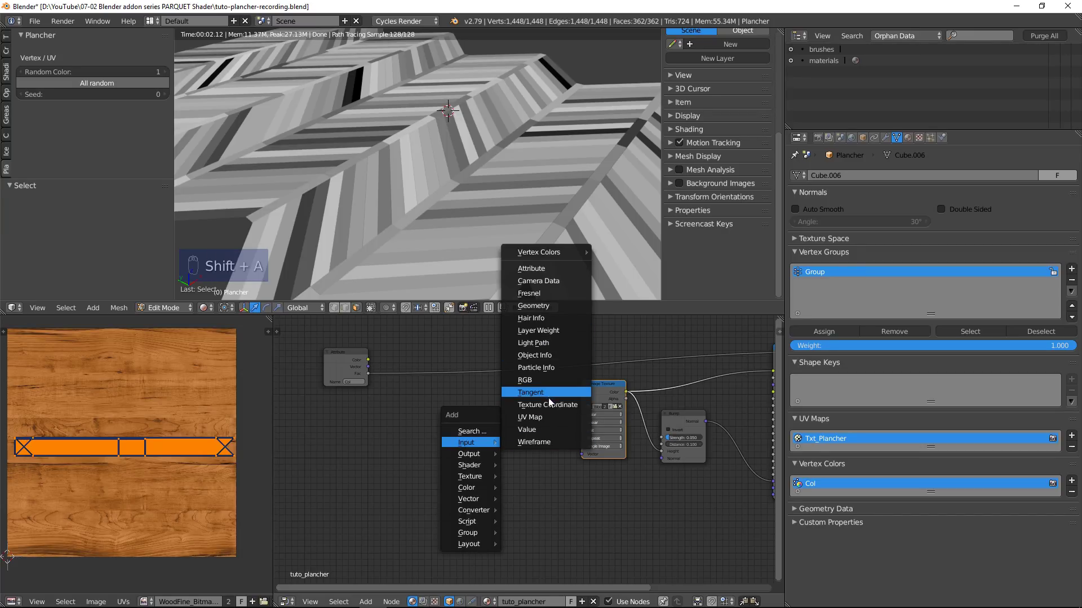
left_click(510, 405)
left_click(420, 398)
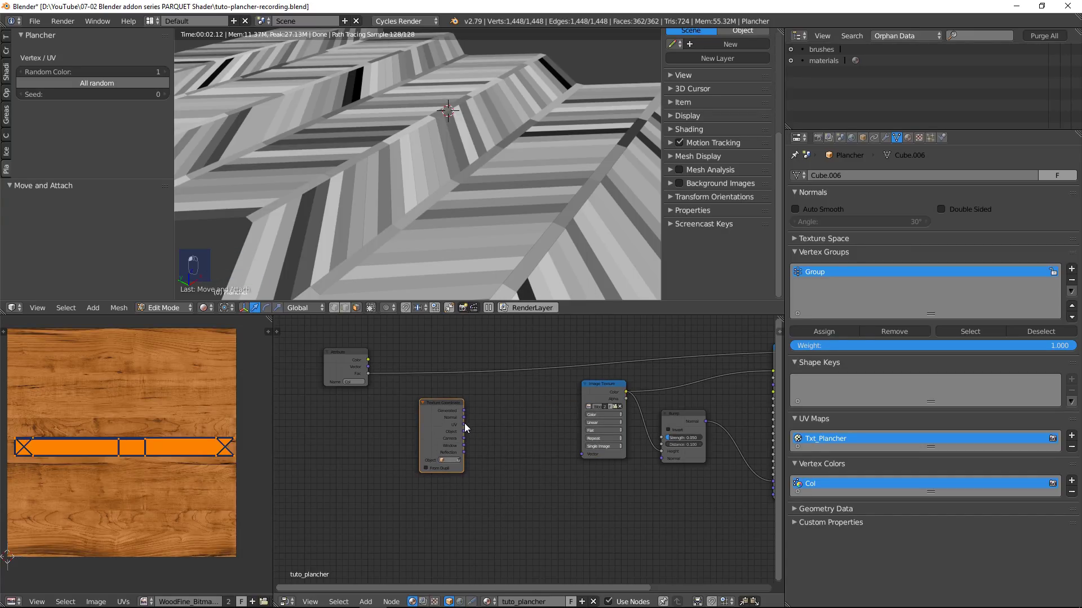
left_click_drag(463, 424, 582, 457)
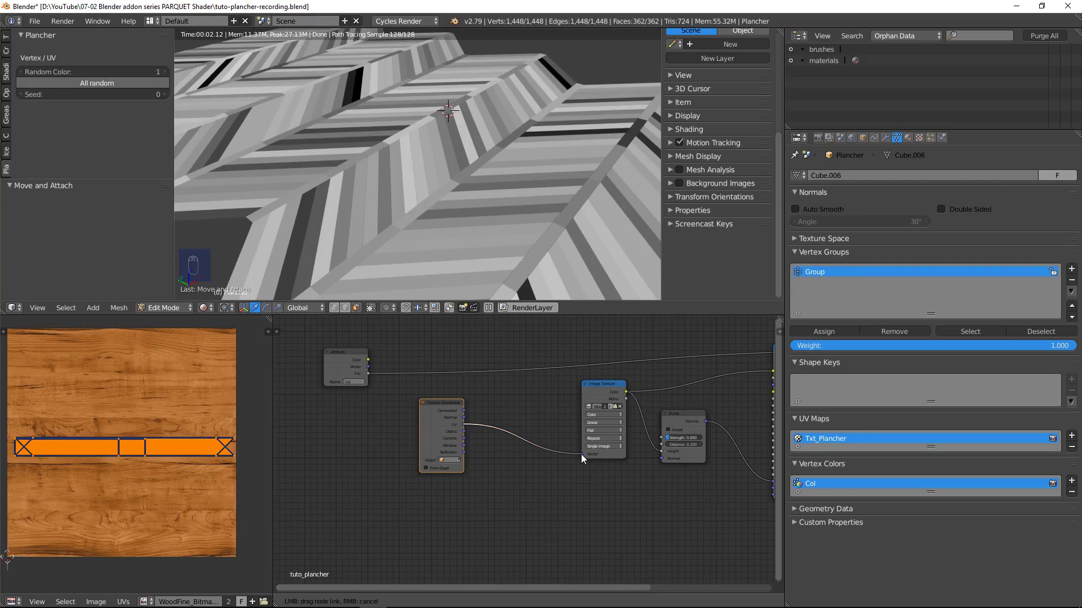
Step: Insert a Mapping node on the link between the Texture Coordinate and Image Texture nodes
scroll(581, 454, "up", 3)
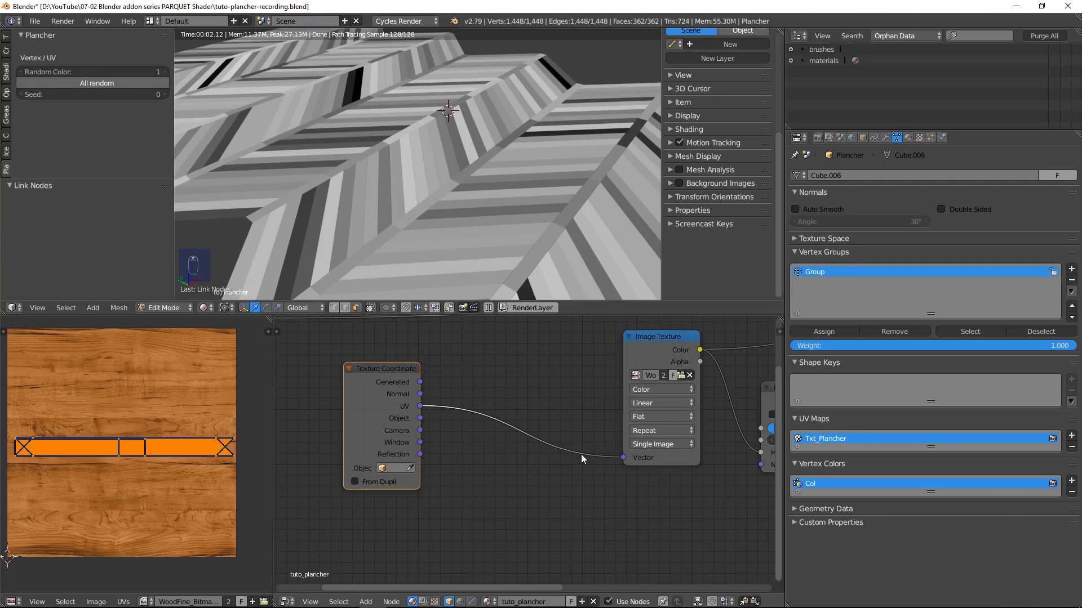
key("shift+a")
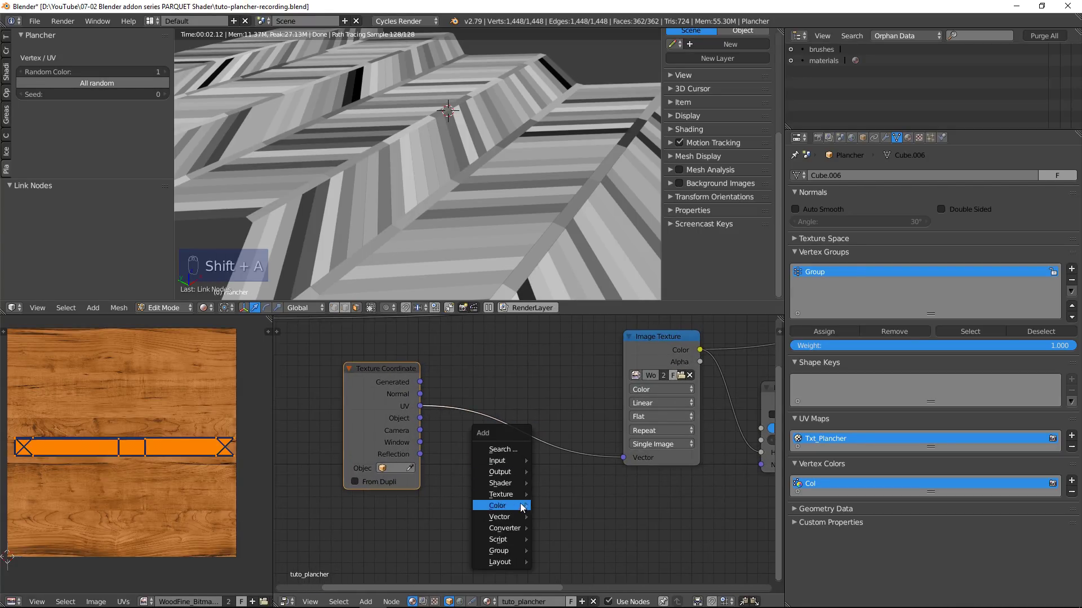
mouse_move(520, 517)
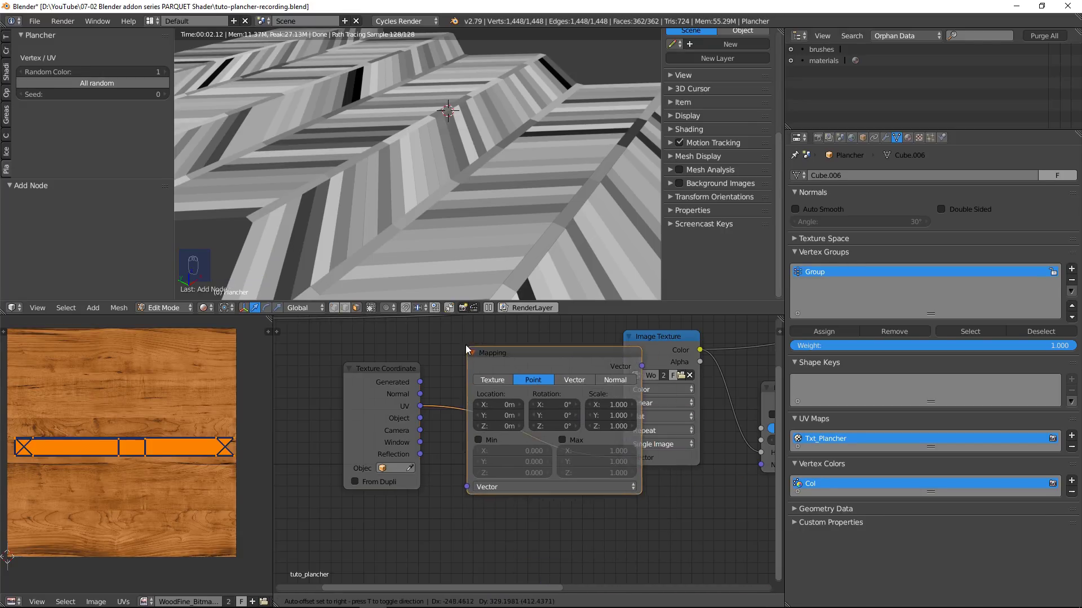
left_click(450, 341)
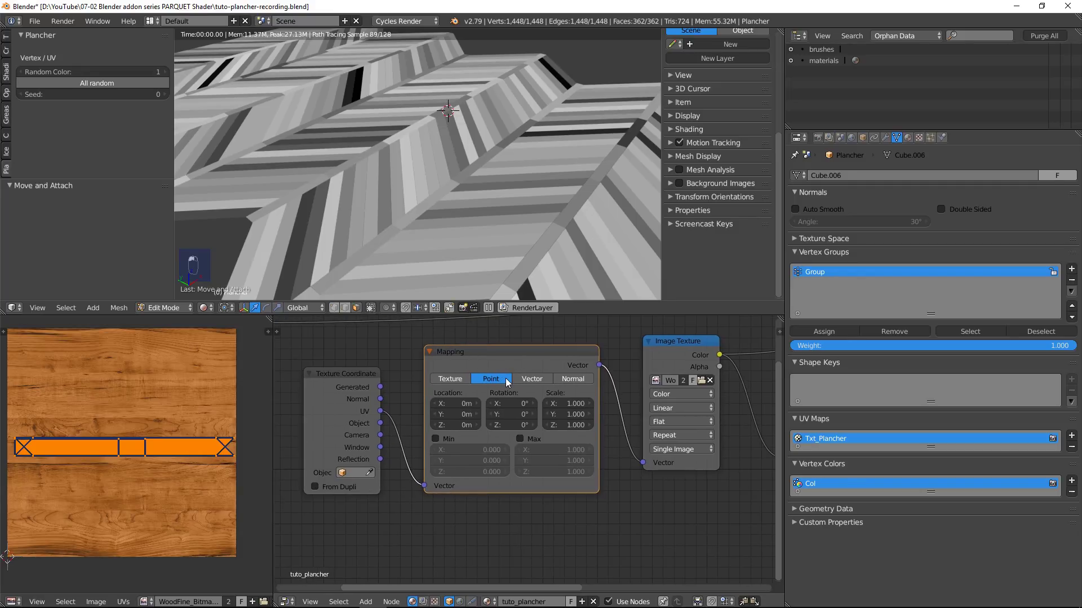
Step: Insert a Vector Math node in Add mode between Mapping and Image Texture, and place it slightly above them
scroll(498, 360, "down", 2)
middle_click_drag(537, 363, 512, 383)
key("shift+a")
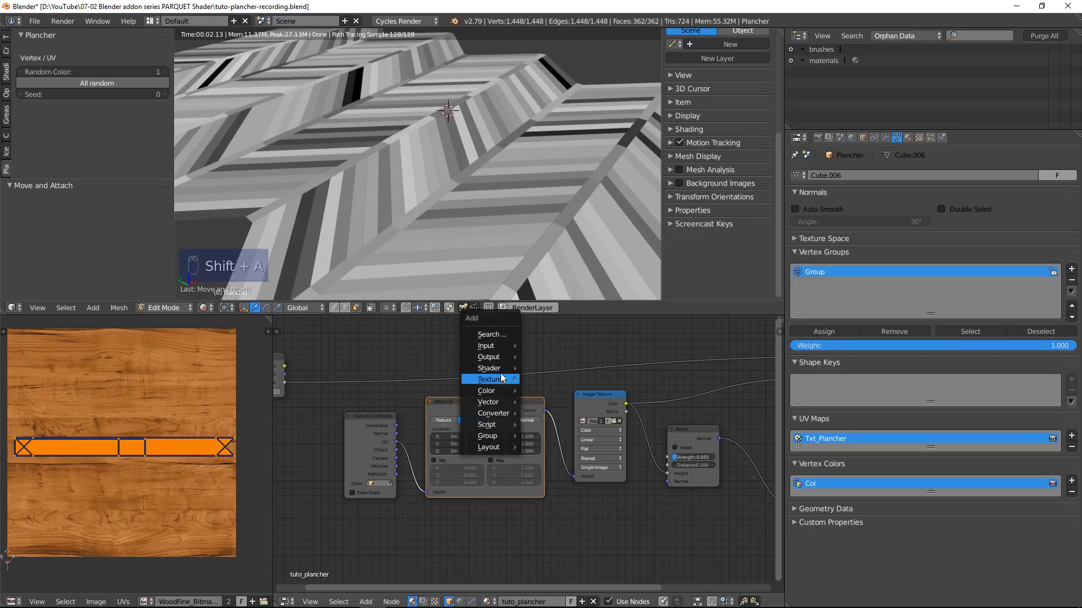
mouse_move(505, 415)
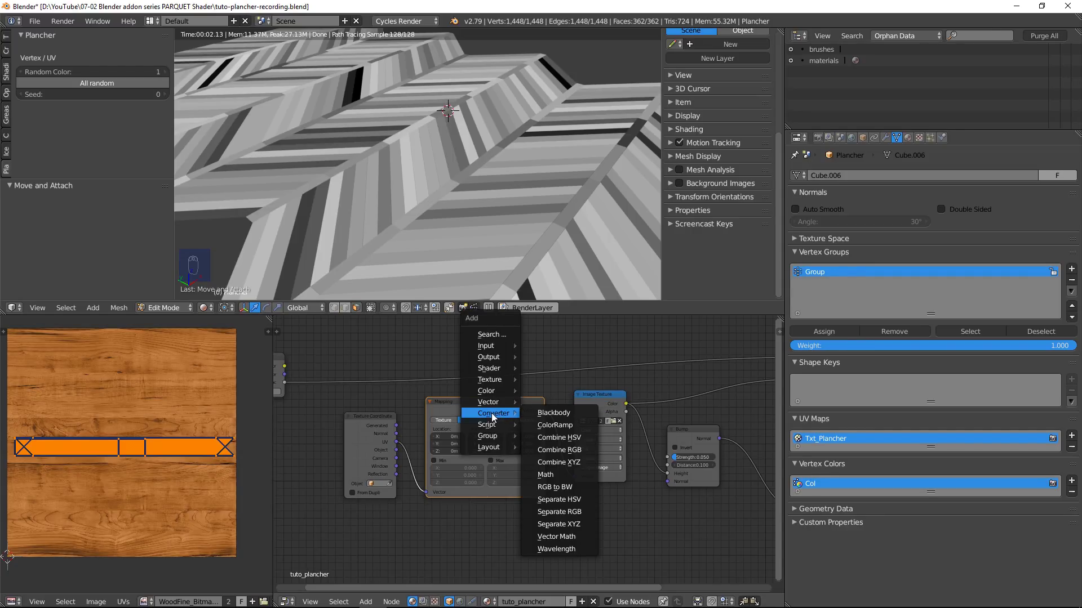
left_click(583, 538)
left_click(558, 394)
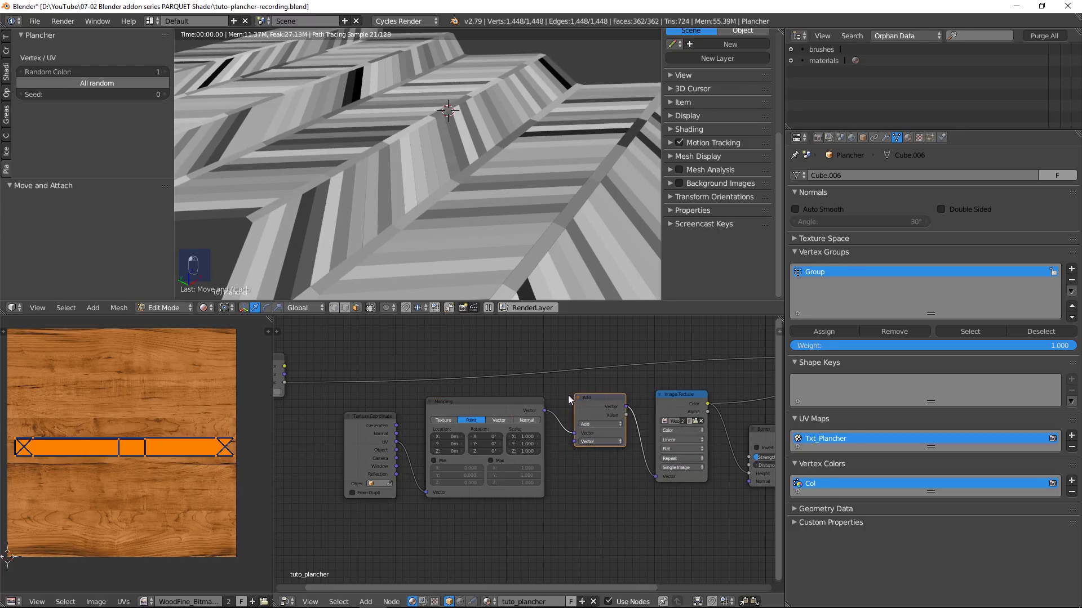
left_click_drag(568, 395, 589, 347)
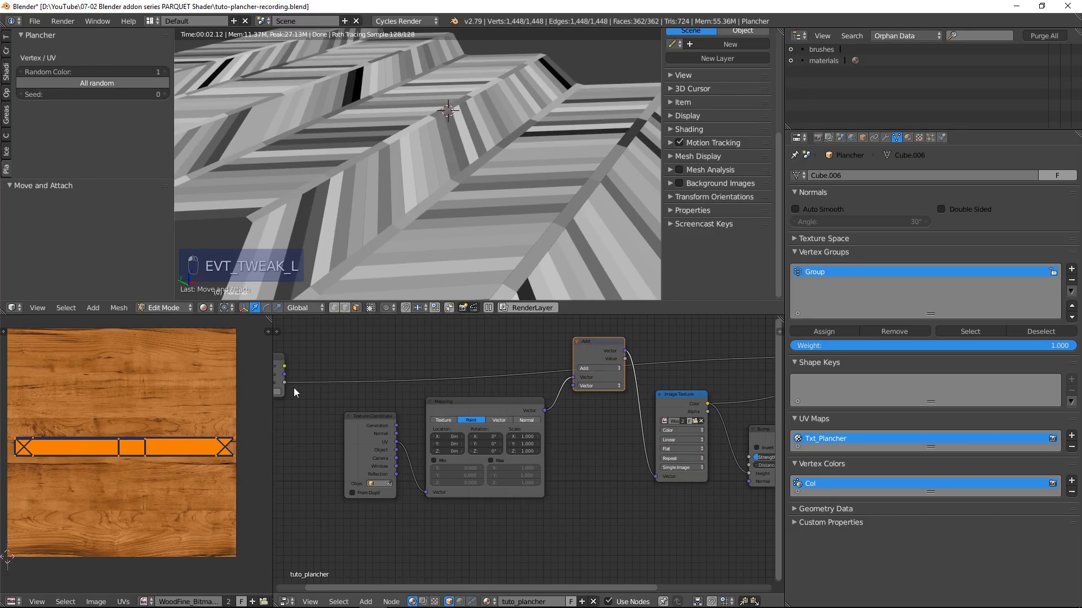
Step: Move the Attribute node above Mapping and link its Vector output to the Add node's second Vector input
middle_click_drag(325, 378, 380, 373)
left_click_drag(307, 369, 502, 320)
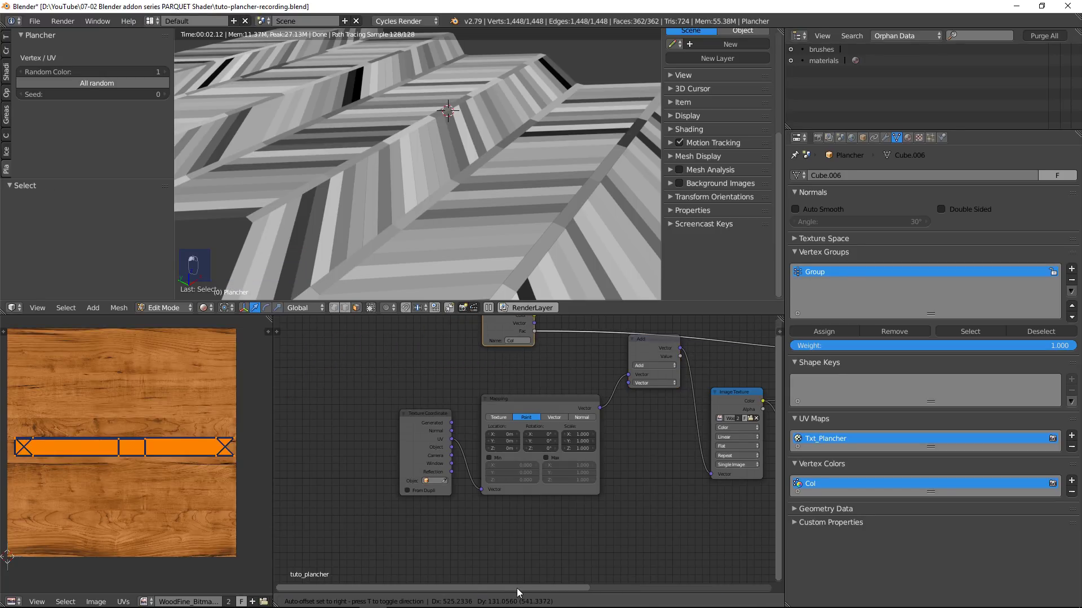
middle_click_drag(521, 331, 462, 382)
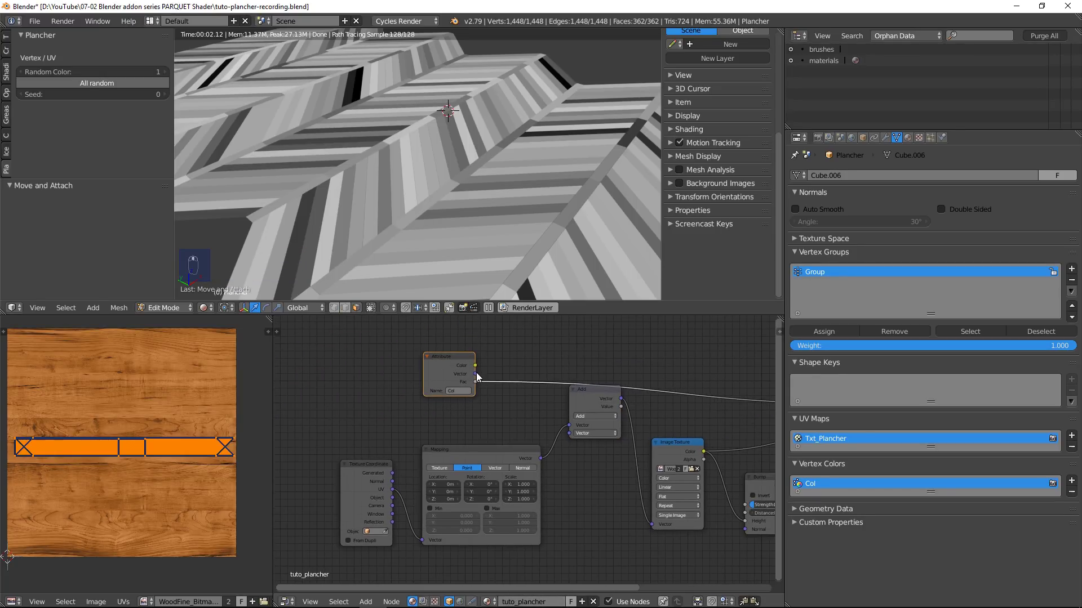
left_click_drag(476, 374, 573, 434)
Step: Reconnect the Principled BSDF to the Material Output, separate the two nodes, and check the wood variation across the floor
middle_click_drag(657, 430, 511, 414)
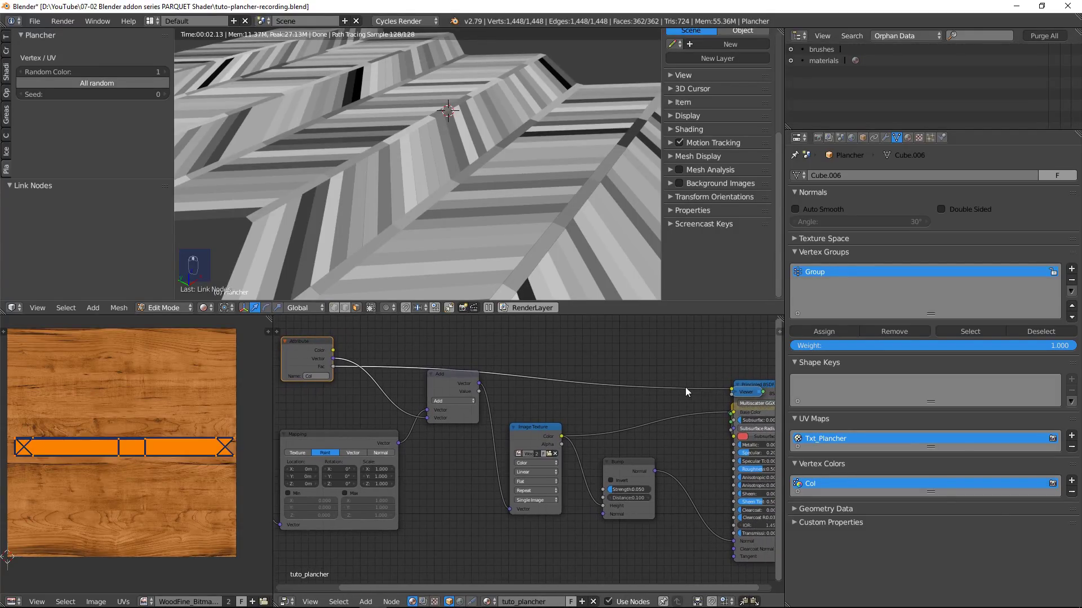
middle_click_drag(685, 387, 620, 400)
left_click(643, 391, "ctrl+shift")
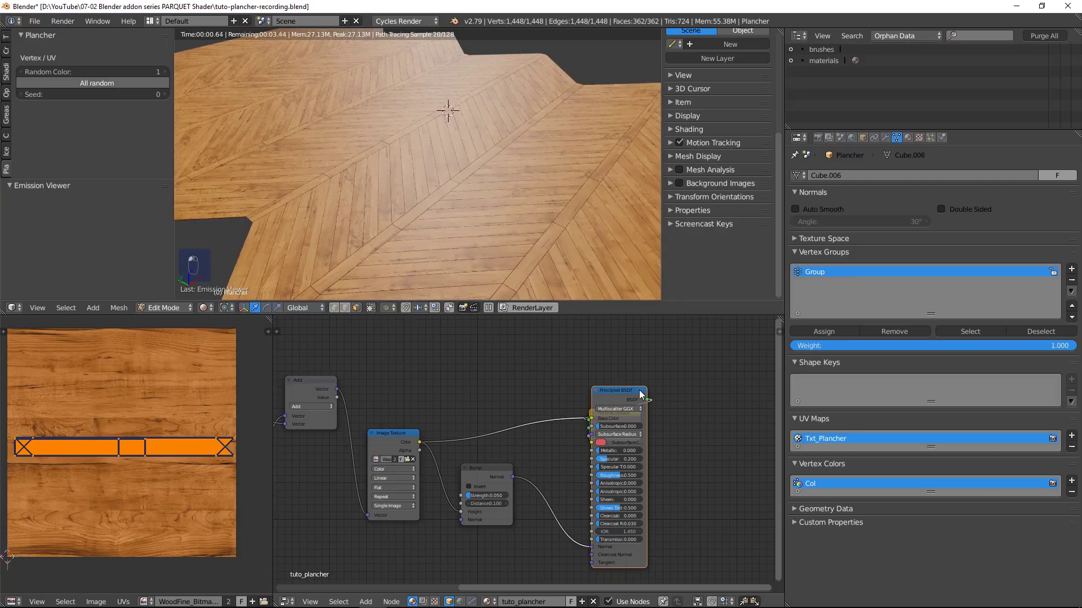
left_click_drag(640, 391, 716, 413)
middle_click_drag(616, 409, 689, 406)
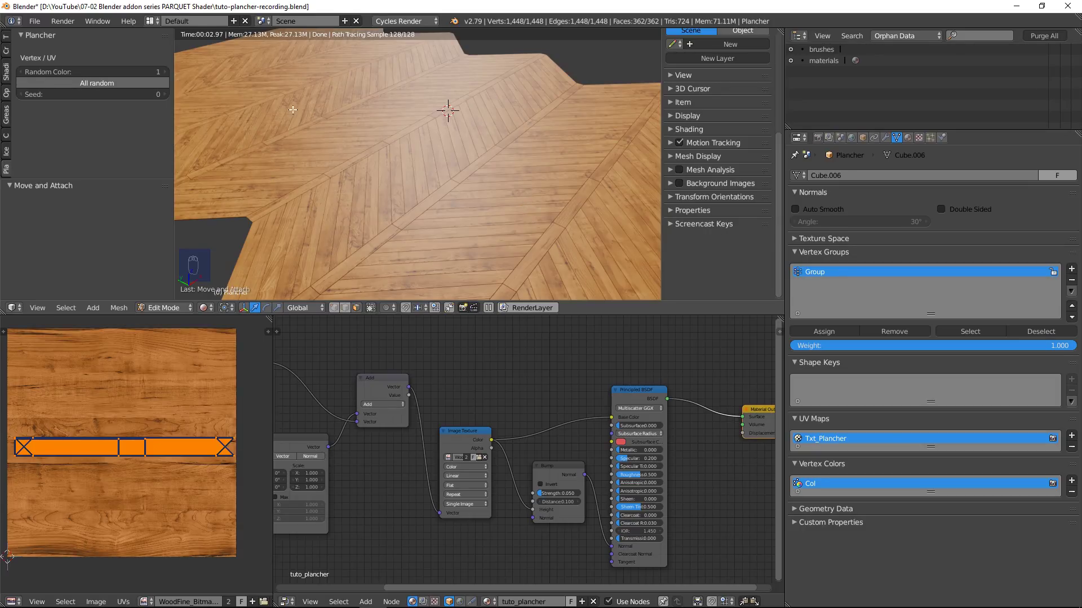
middle_click_drag(414, 216, 493, 227, "shift")
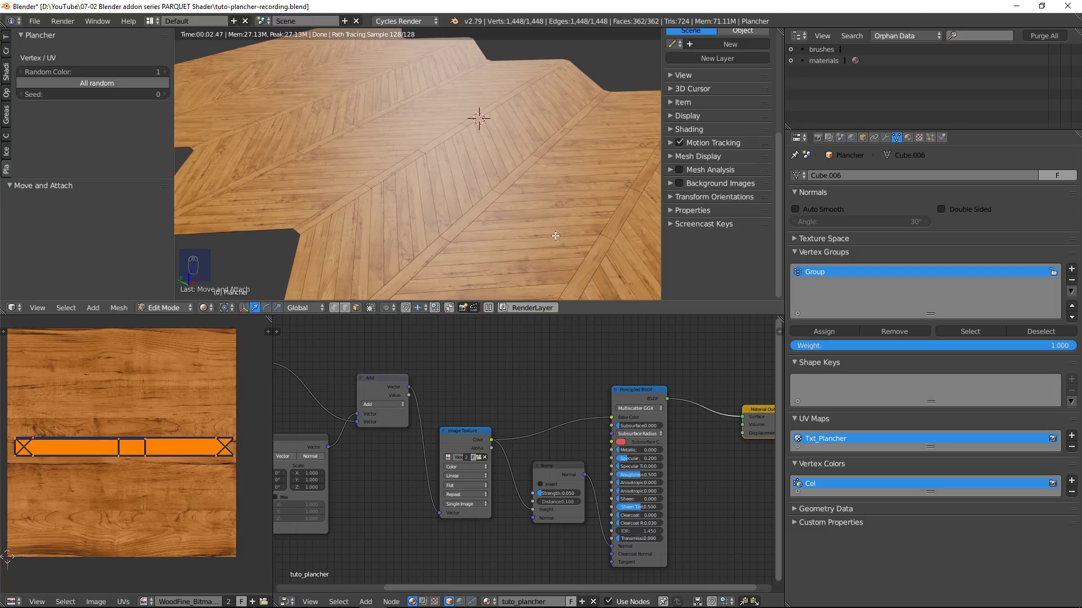
Step: Insert a Hue Saturation Value node between the Image Texture's Color and the Principled BSDF's Base Color
middle_click_drag(512, 404, 529, 427)
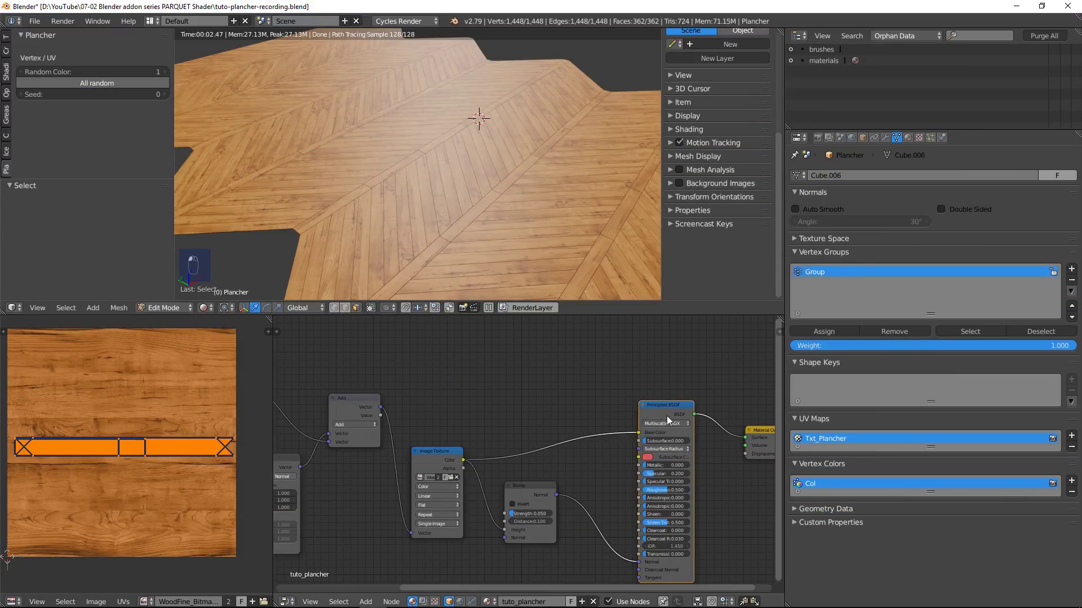
middle_click_drag(518, 369, 545, 391)
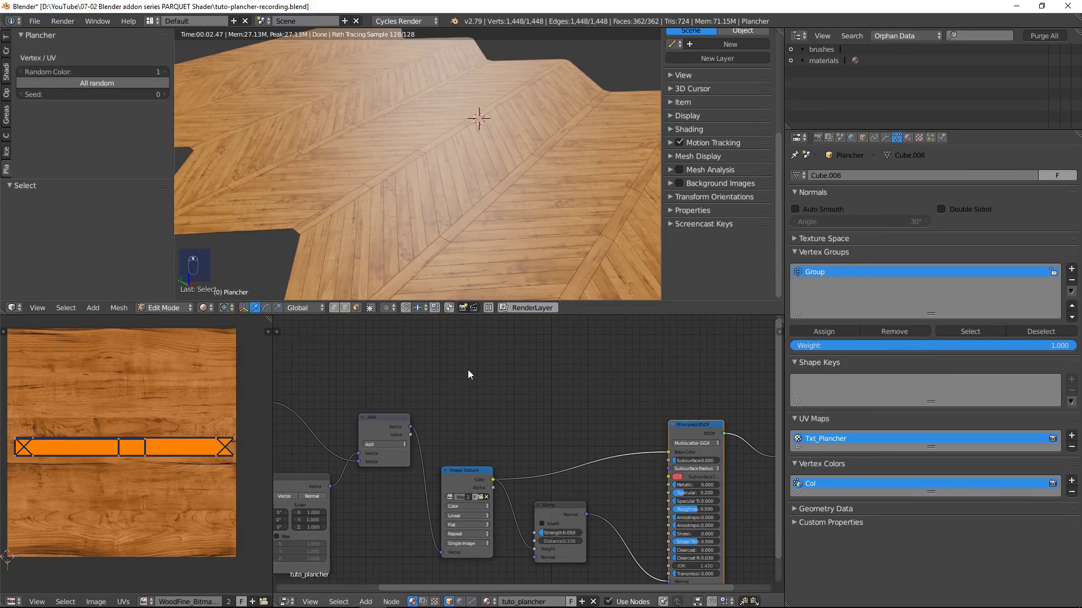
middle_click_drag(469, 374, 531, 375)
key("shift+a")
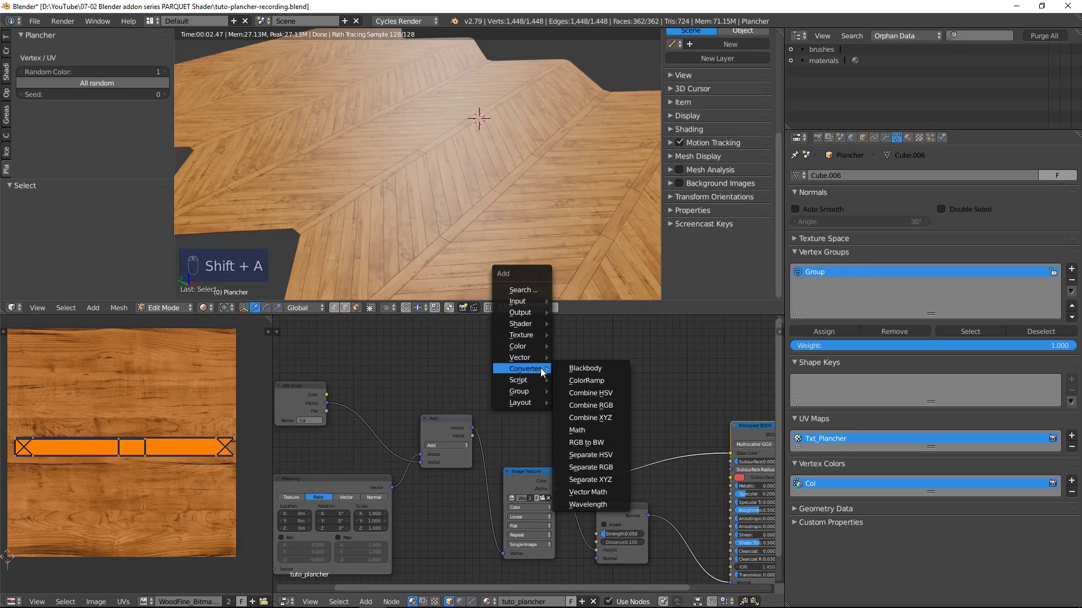
mouse_move(519, 346)
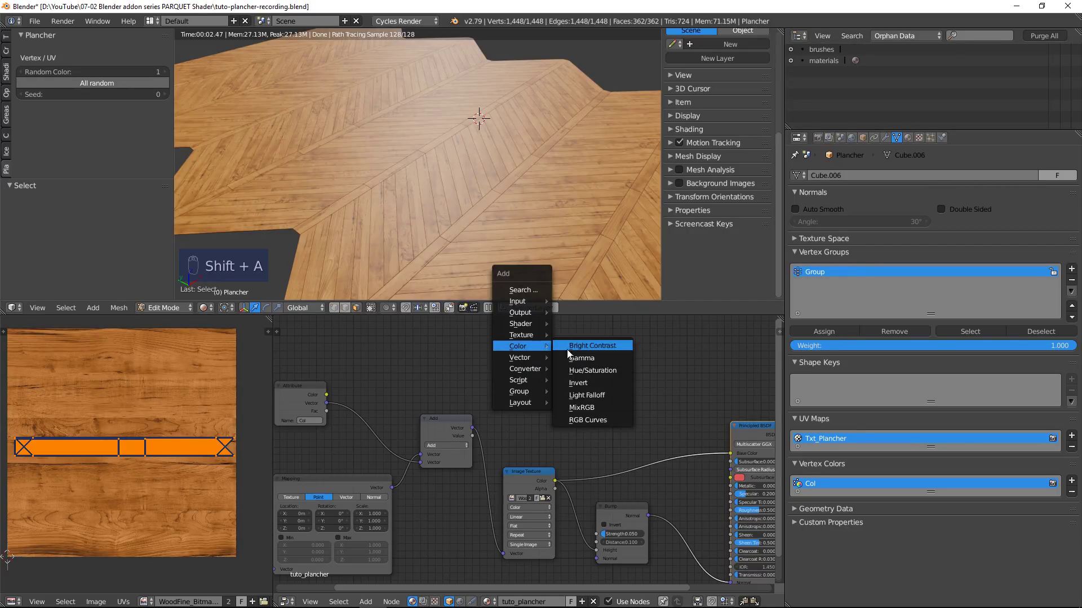
left_click(607, 371)
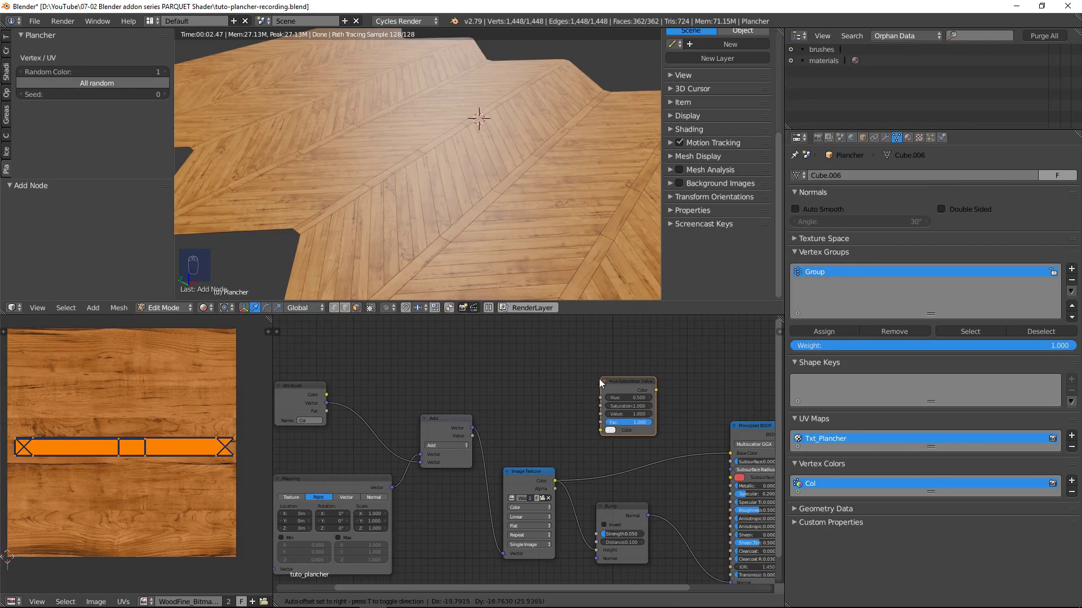
left_click(613, 414)
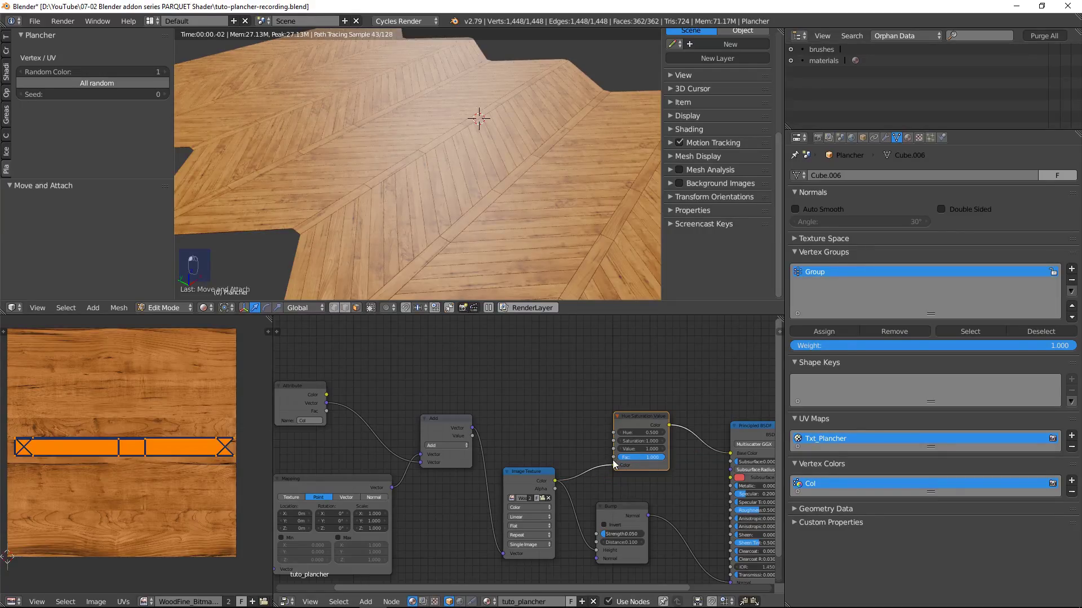
Step: Link the Attribute node's Fac output to the Hue Saturation Value node's Fac input, and set its Value to 0.2
left_click_drag(327, 411, 613, 457)
middle_click_drag(613, 458, 567, 429)
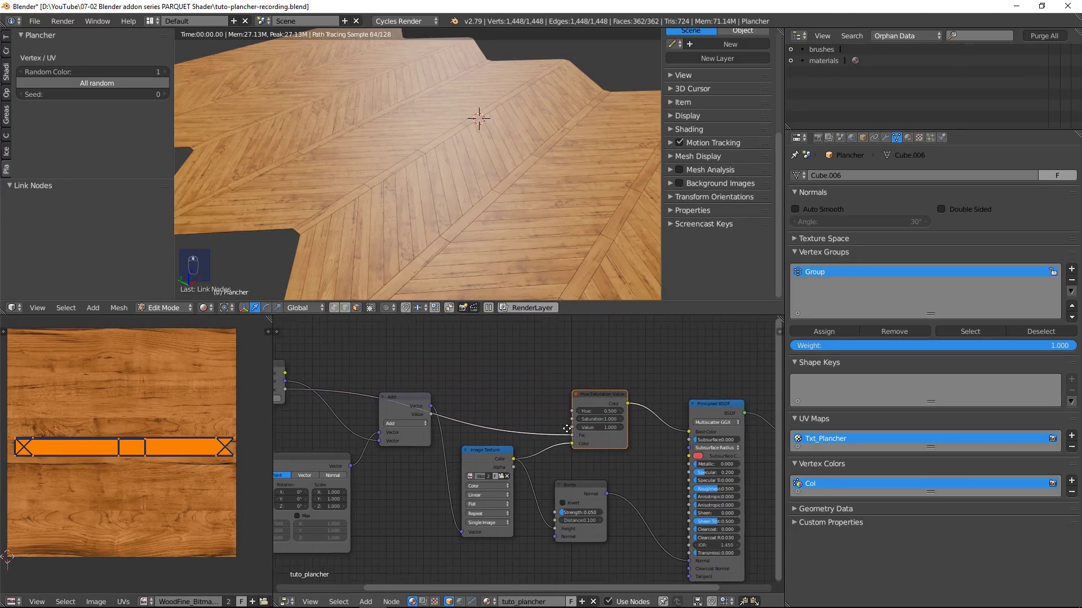
scroll(621, 423, "up", 2)
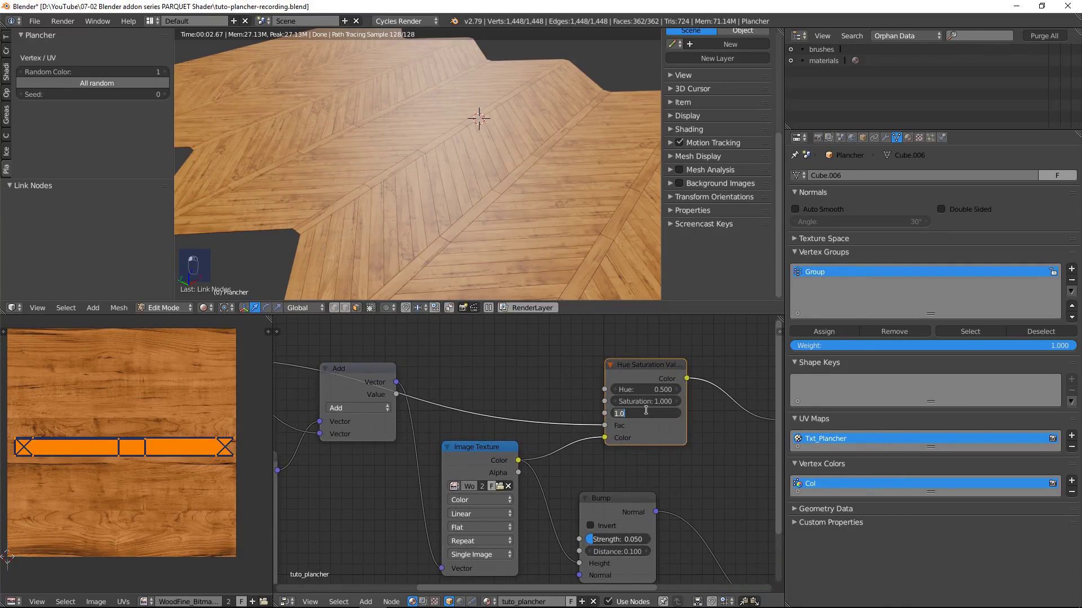
key("BackSpace")
type(".2")
key("Return")
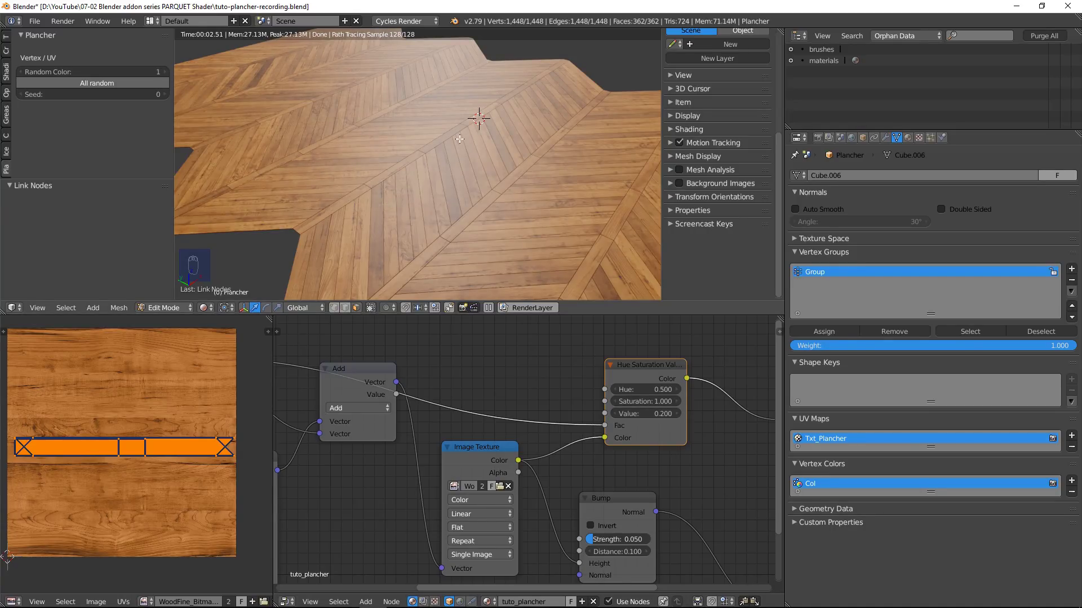
Step: Insert a ColorRamp node between the Attribute's Fac output and the Hue Saturation Value's Fac input, placed above the Add node
scroll(519, 390, "down", 3)
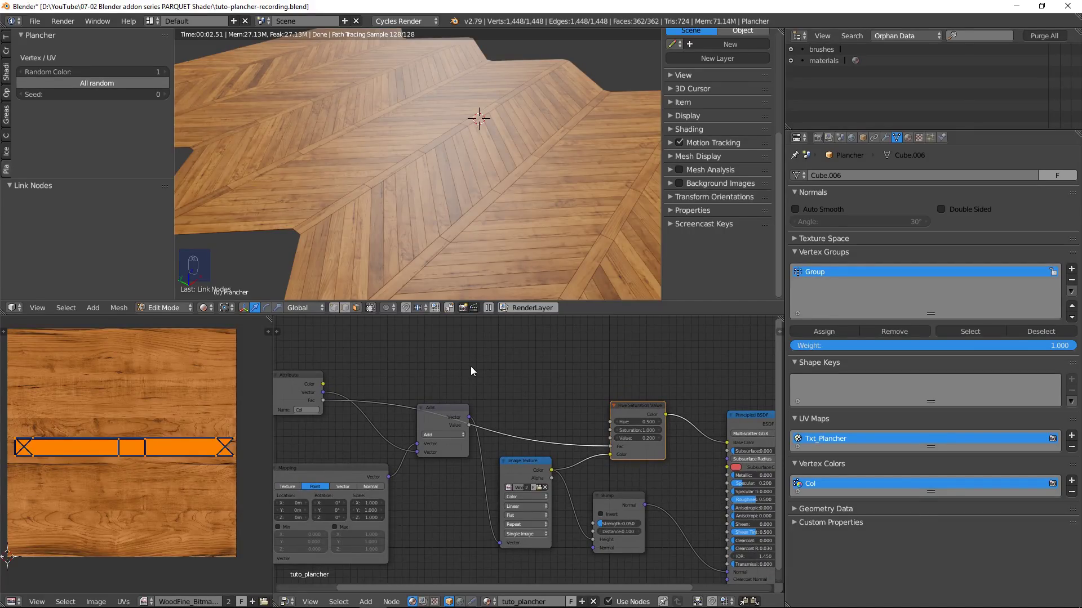
key("shift+a")
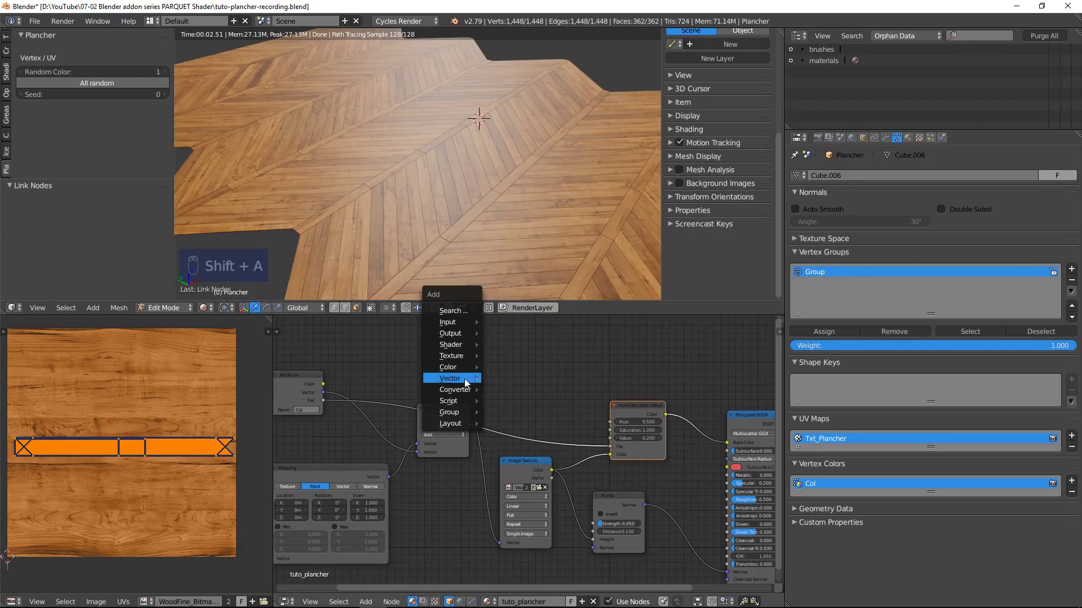
mouse_move(463, 389)
left_click(510, 400)
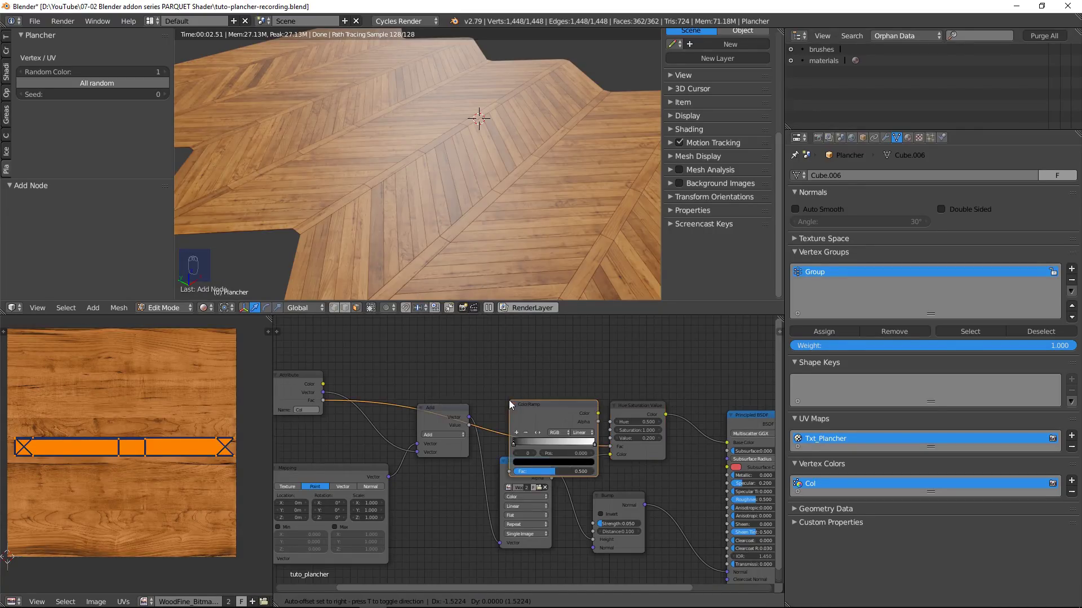
left_click(486, 377)
left_click_drag(516, 390, 468, 325)
middle_click_drag(469, 330, 471, 367)
scroll(472, 373, "up", 3)
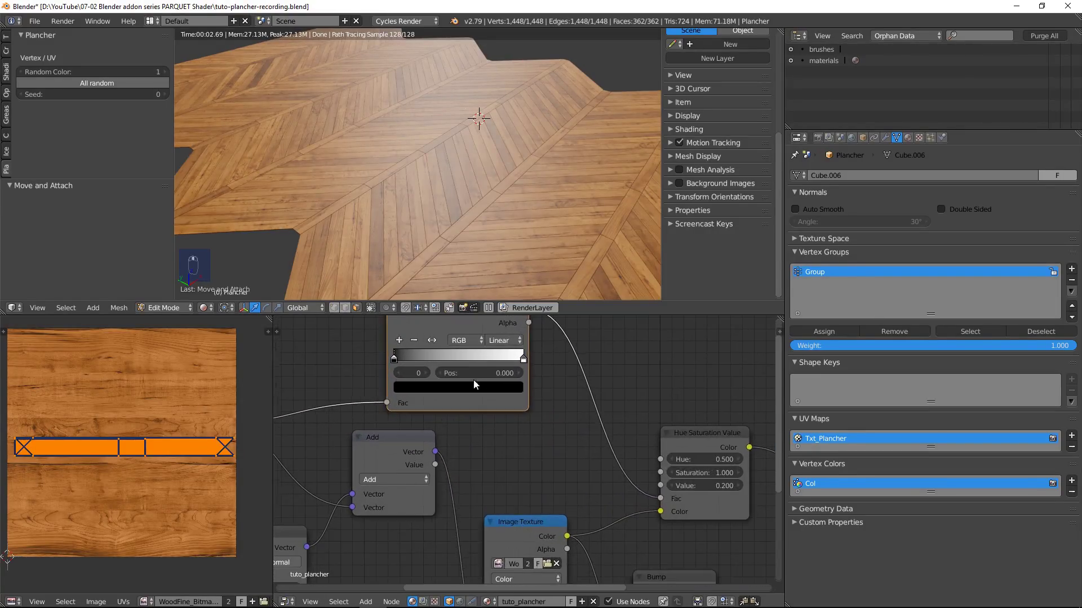
Step: Try a tighter ColorRamp with the white stop at 0.600, and return both stops to the ends of the ramp
left_click(424, 425)
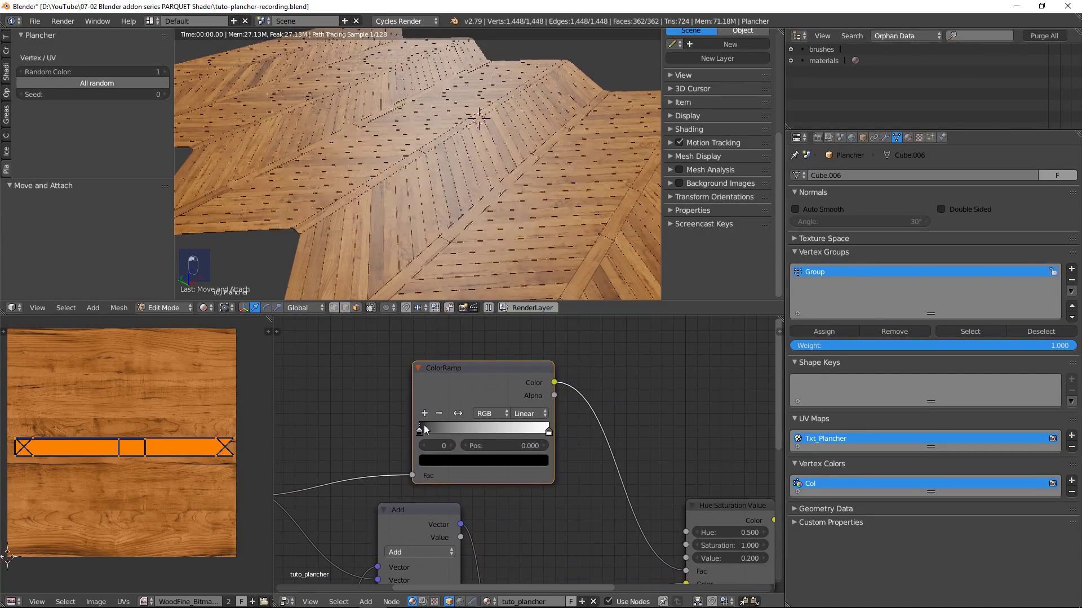
left_click(539, 465)
mouse_move(521, 369)
left_mouse_down()
mouse_move(521, 304)
mouse_move(521, 376)
left_mouse_up()
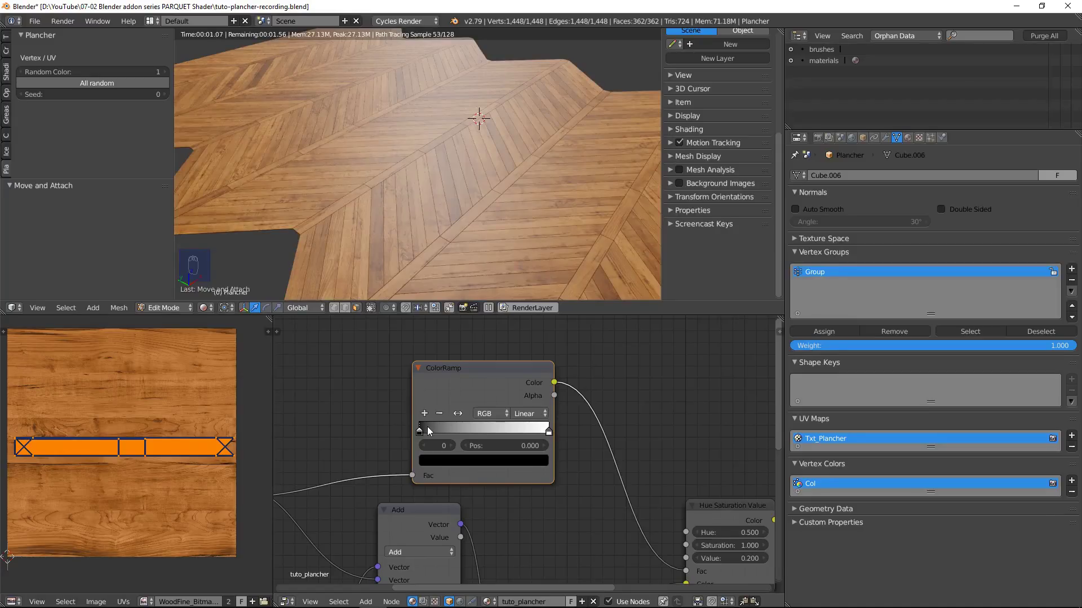
left_click_drag(427, 428, 496, 430)
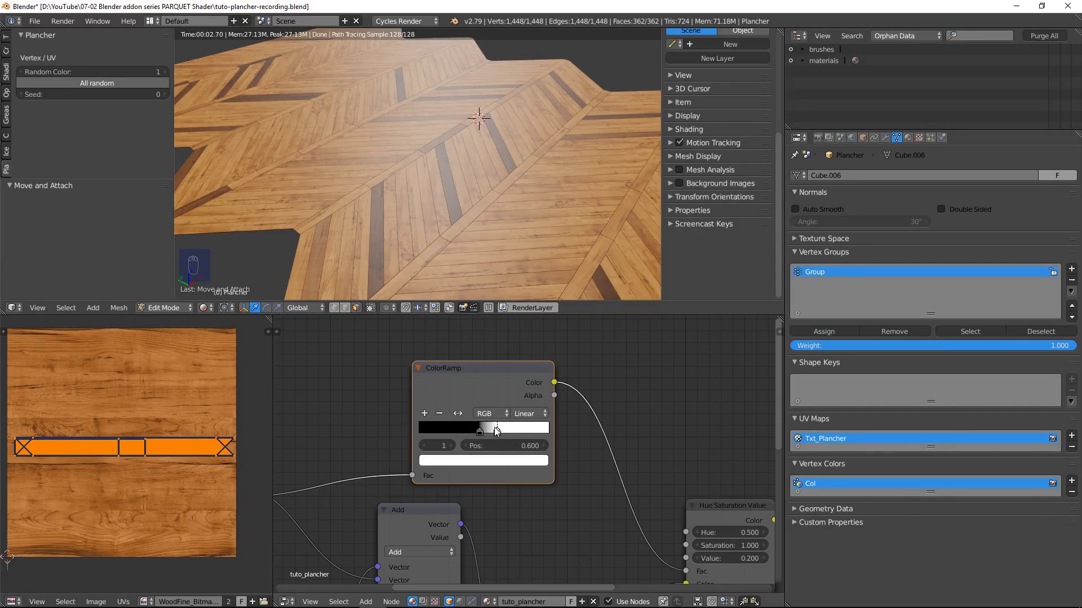
left_click_drag(478, 428, 408, 437)
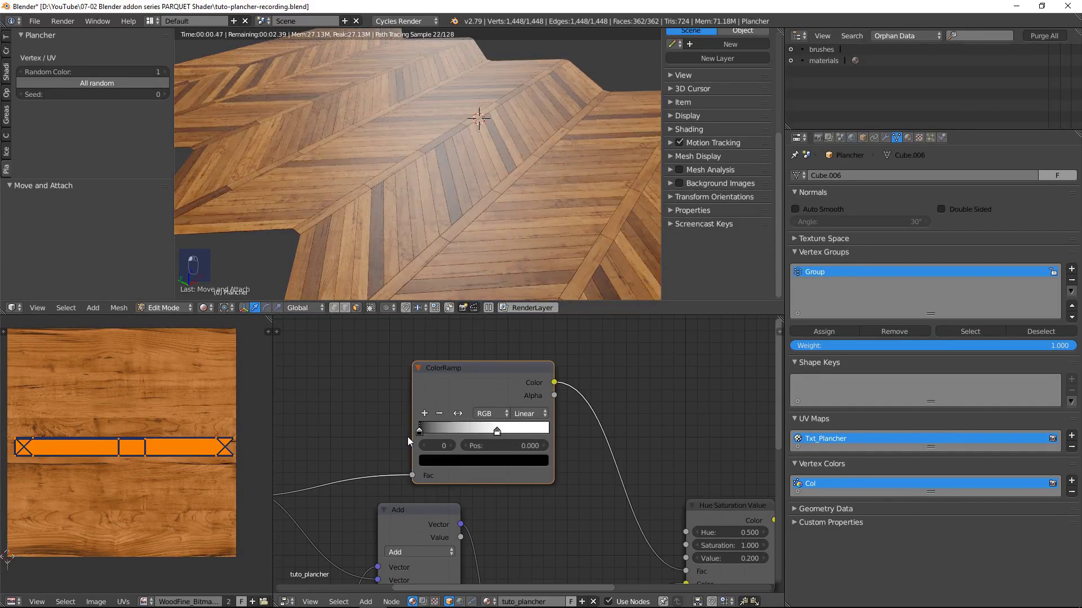
left_click_drag(488, 432, 573, 432)
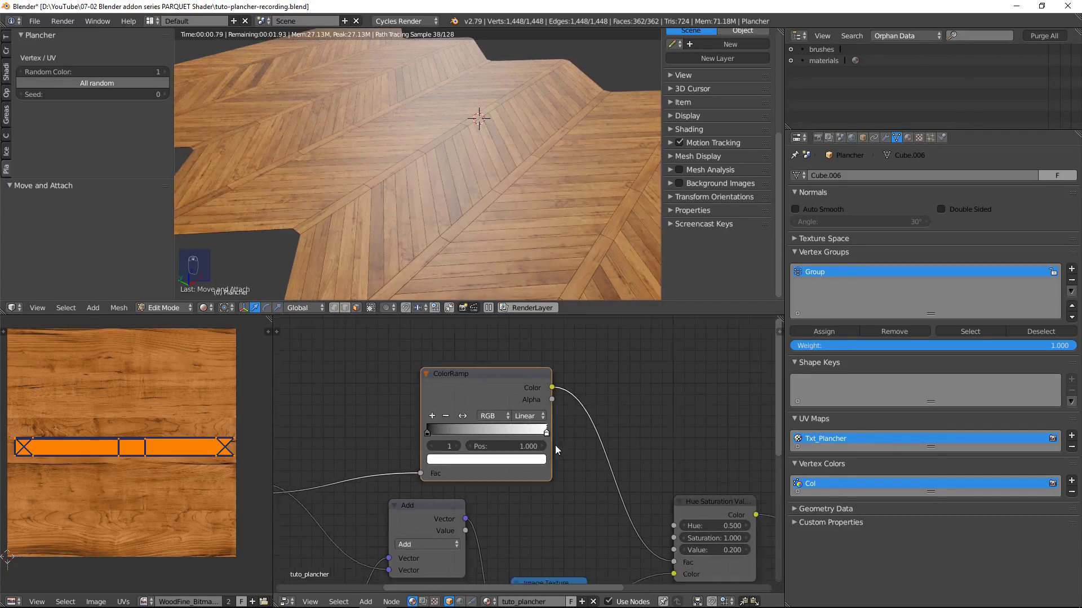
Step: Move the ColorRamp's black stop inward and its white stop to about 0.732, and darken the white stop to light grey
scroll(557, 462, "down", 4)
left_click(411, 400)
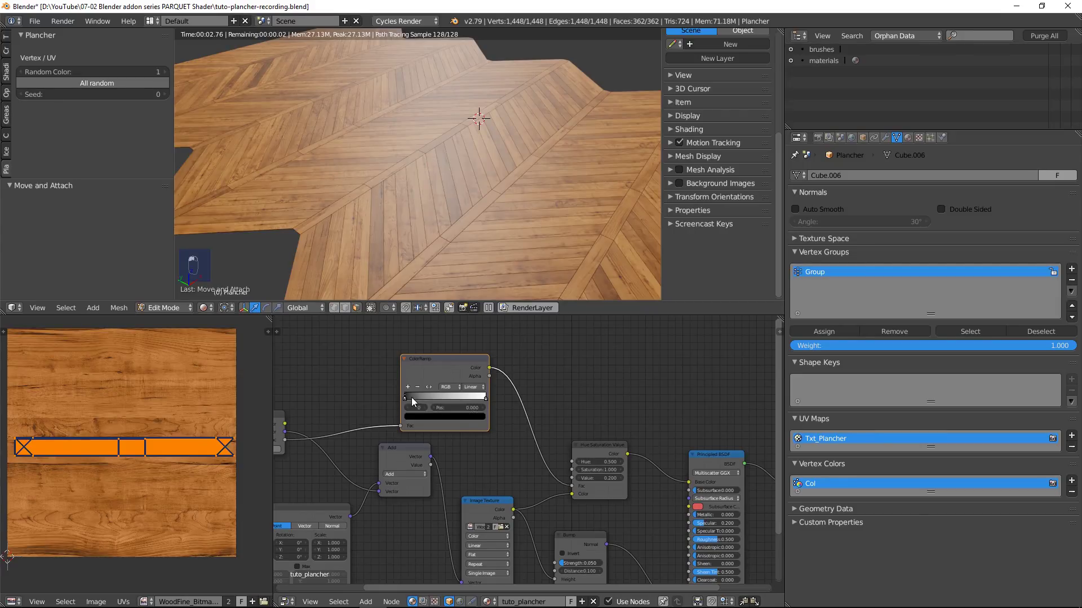
left_click_drag(469, 396, 448, 402)
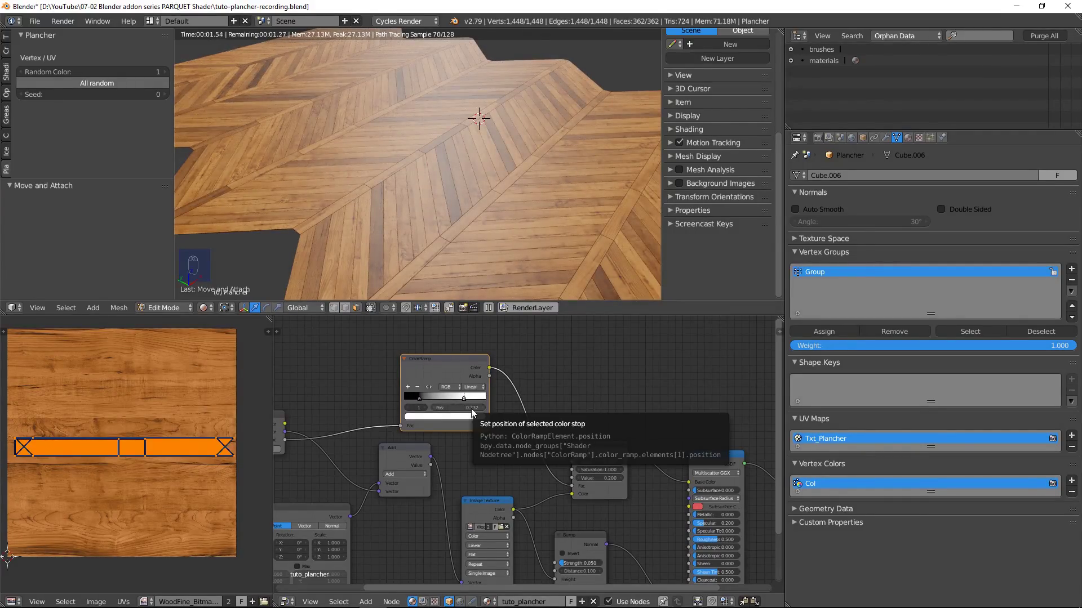
left_click(420, 399)
left_click(463, 399)
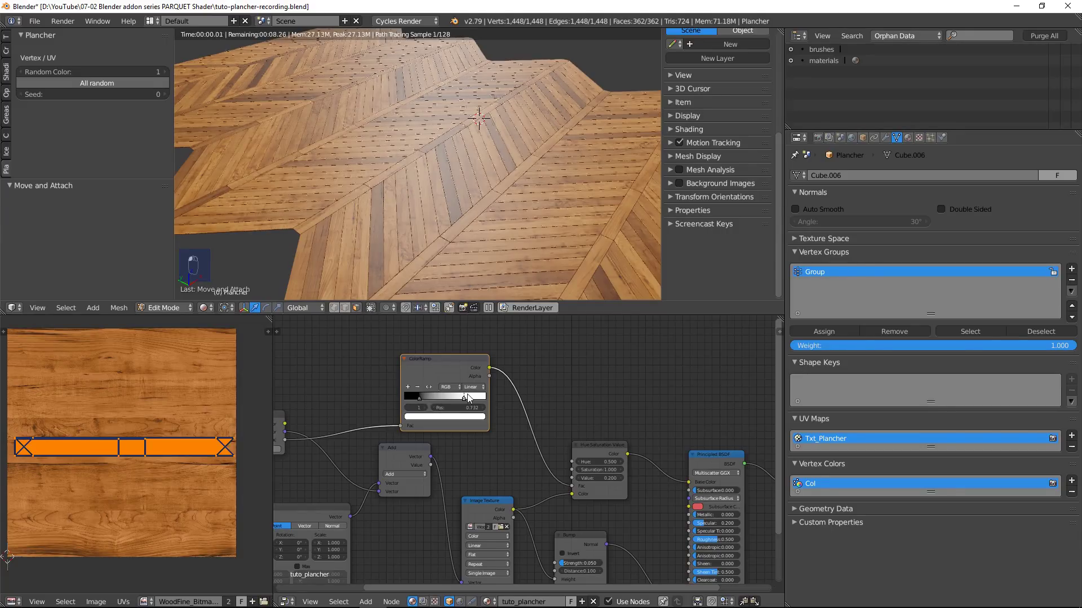
left_click(480, 418)
left_click_drag(469, 321, 469, 330)
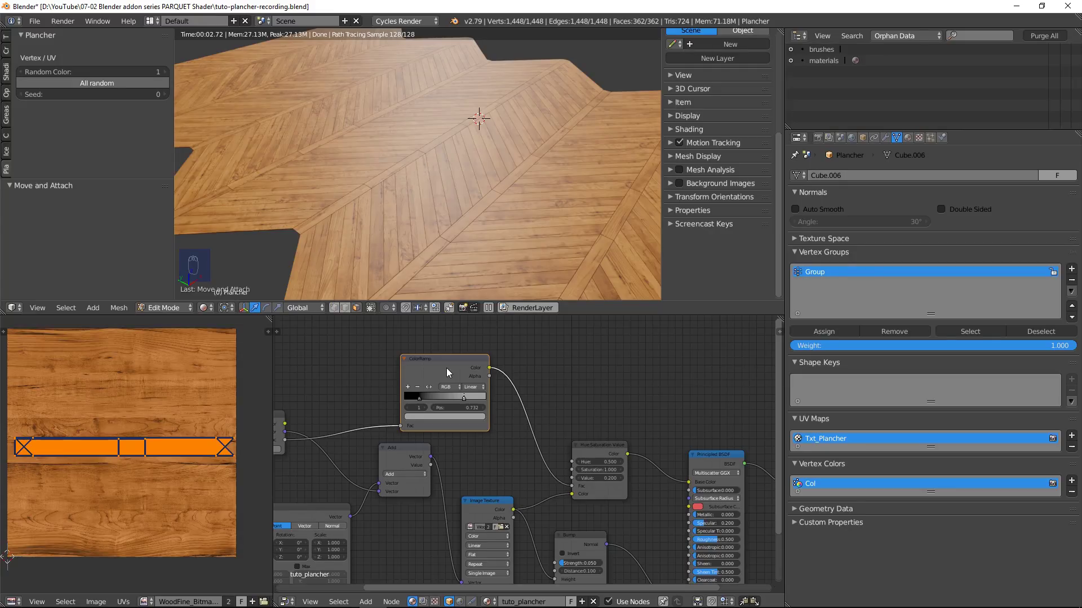
Step: Preview the Attribute, ColorRamp, Image Texture and Hue Saturation Value outputs on the floor in turn, and restore the Principled BSDF display
middle_click_drag(447, 367, 527, 357)
left_click(333, 410, "ctrl+shift")
left_click(334, 411, "ctrl+shift")
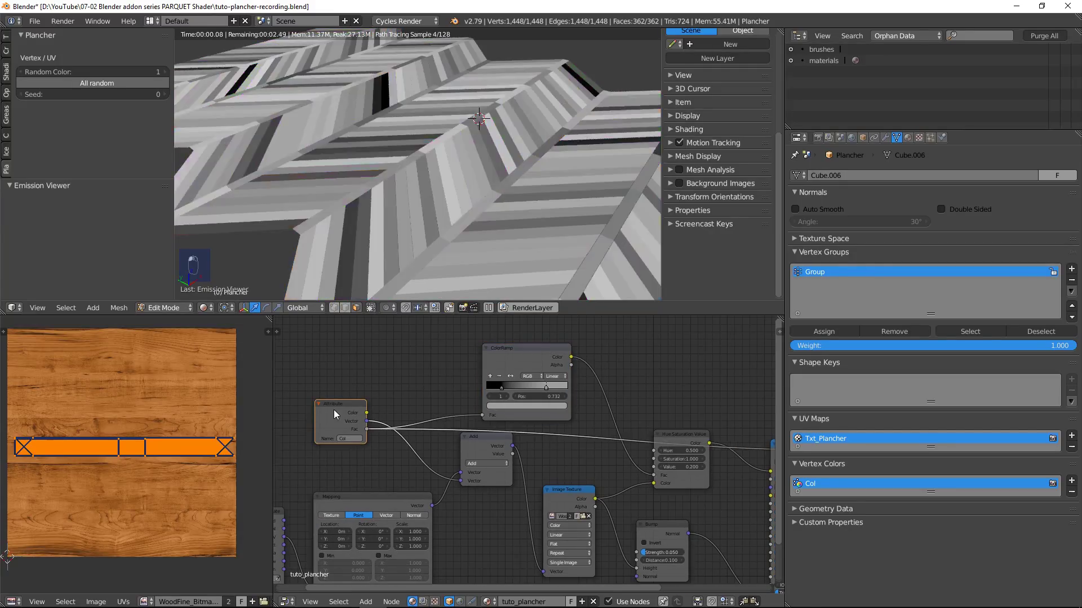
left_click(523, 362, "ctrl+shift")
middle_click_drag(624, 386, 499, 380)
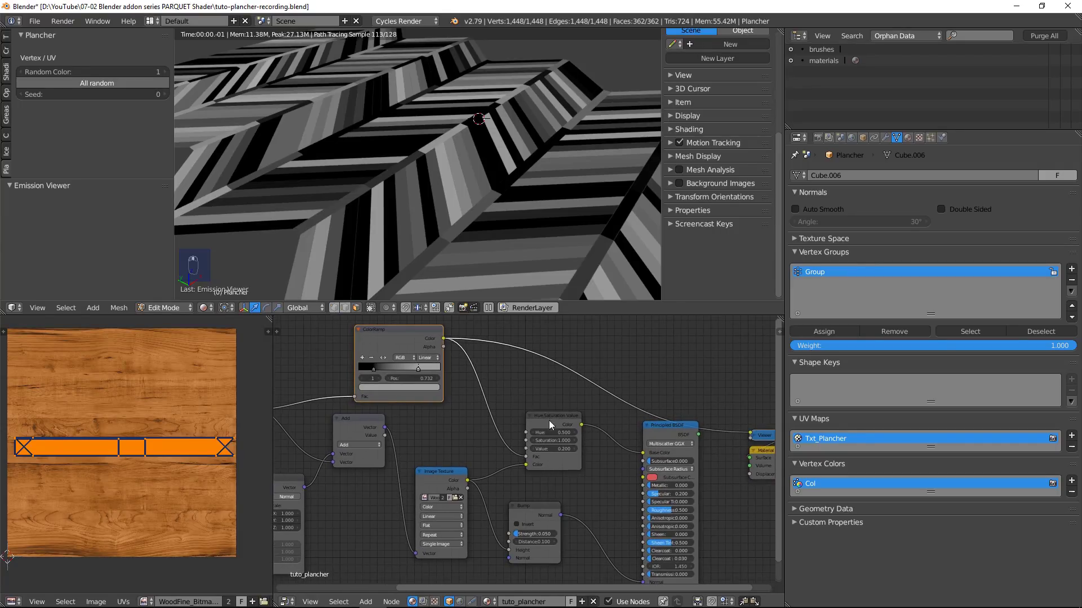
left_click(444, 477, "ctrl+shift")
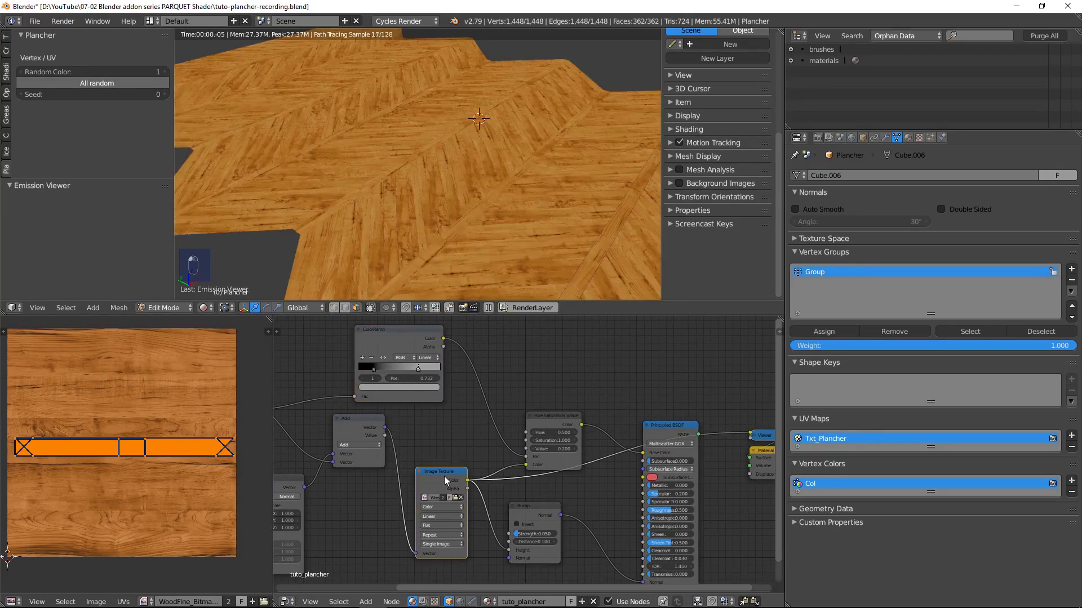
left_click(559, 420, "ctrl+shift")
middle_click_drag(559, 419, 504, 409)
left_click(608, 420, "ctrl+shift")
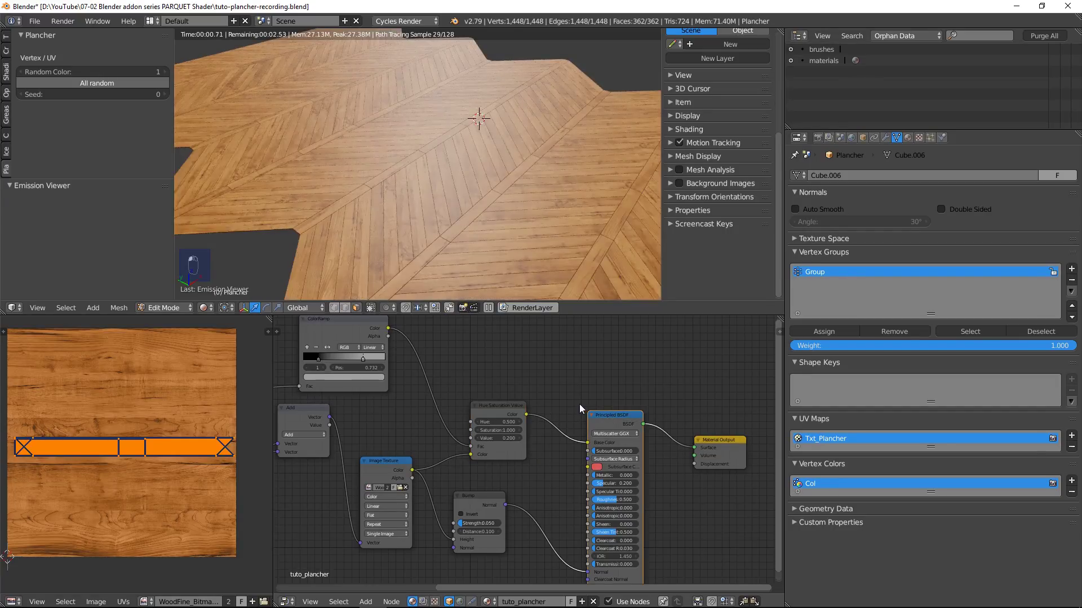
Step: Delete the leftover node and add a second Image Texture node below the Bump node
key("Delete")
key("Home")
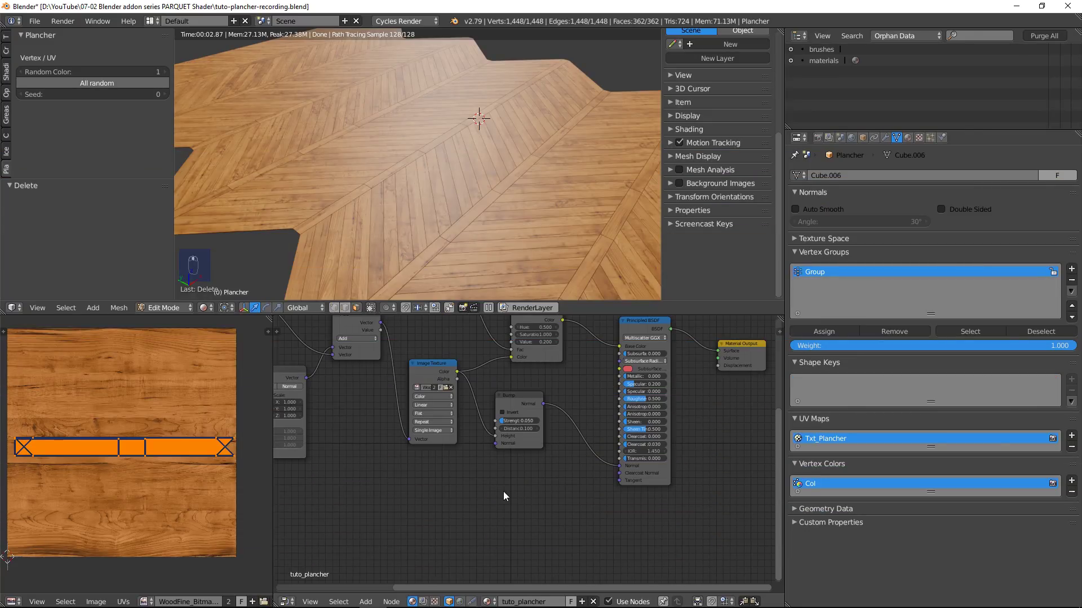
key("shift+a")
mouse_move(503, 494)
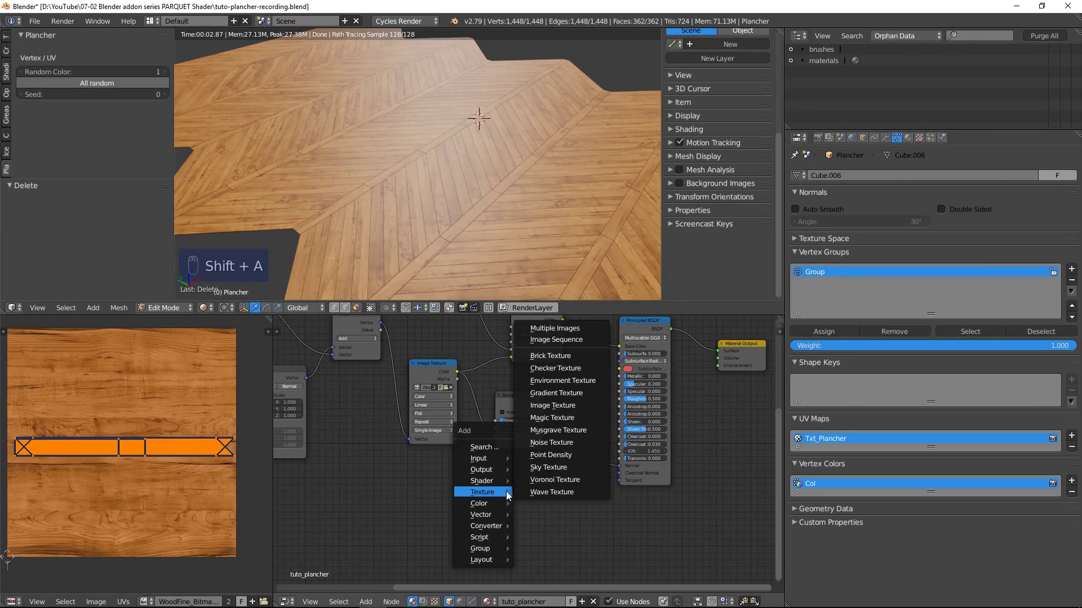
left_click(563, 406)
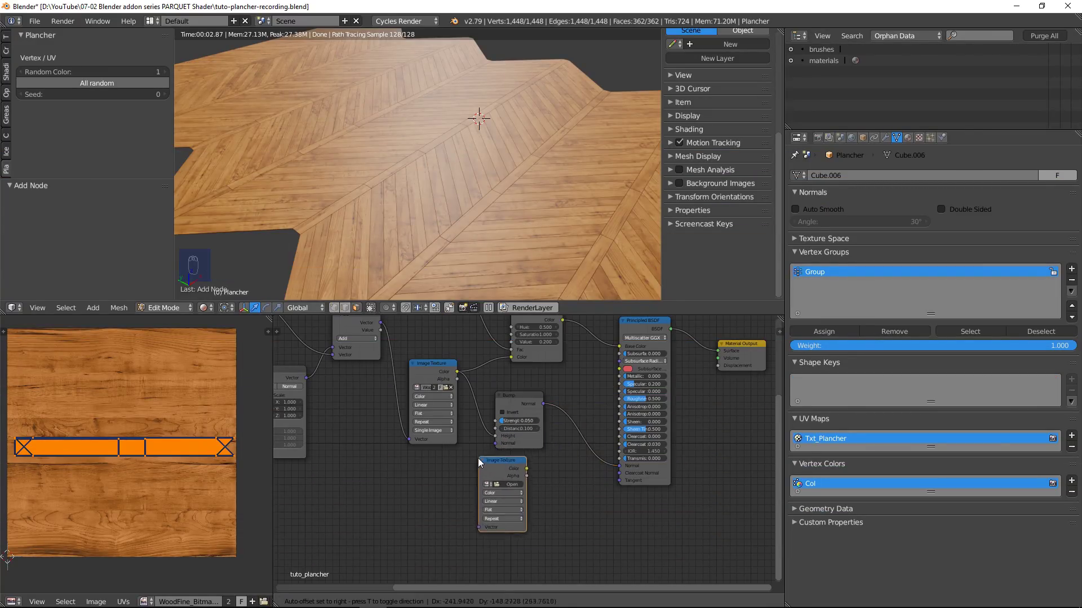
left_click(464, 480)
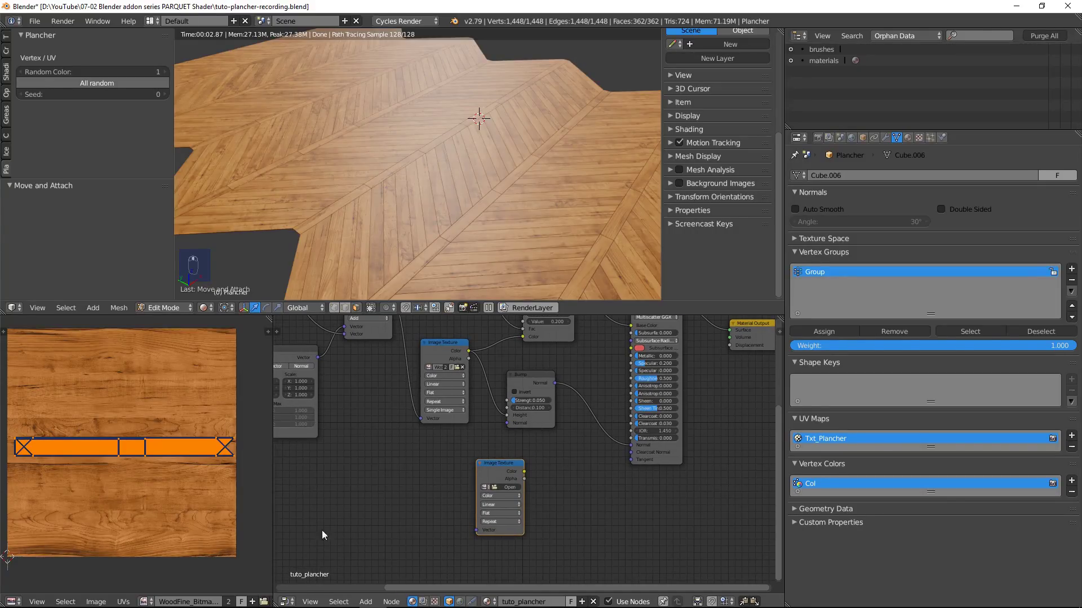
Step: Display the whole brown-2696826.jpg image in the UV/Image Editor
left_click(11, 602)
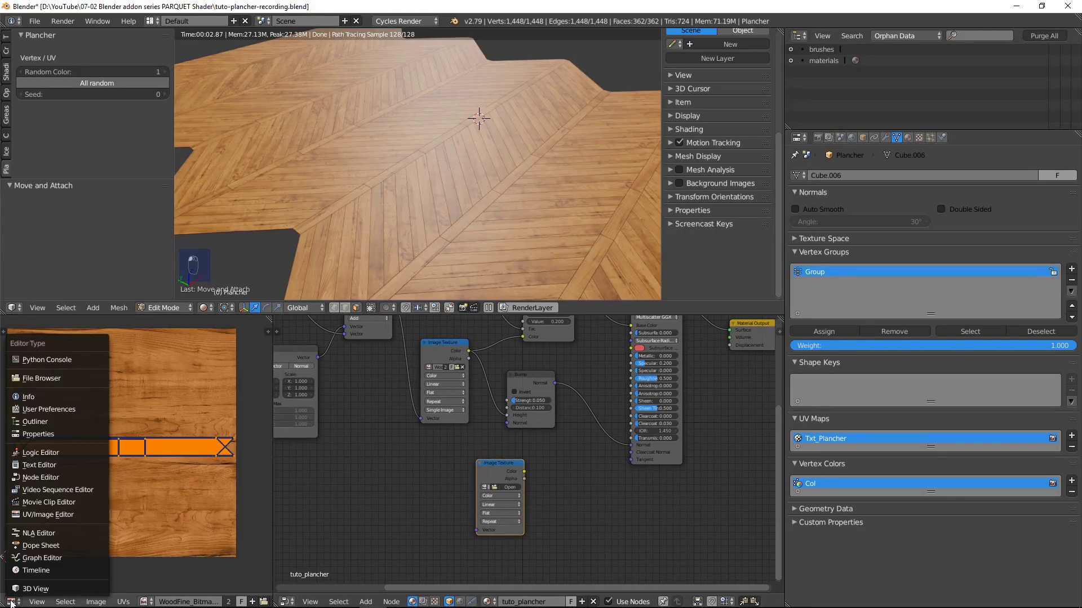
left_click(145, 602)
left_click(203, 489)
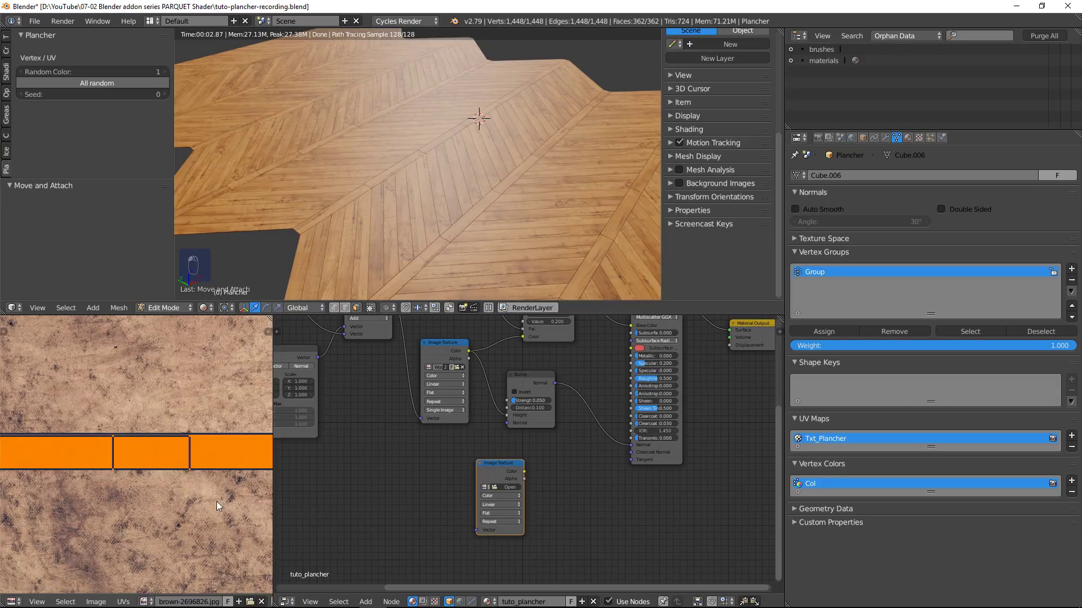
scroll(208, 493, "down", 3)
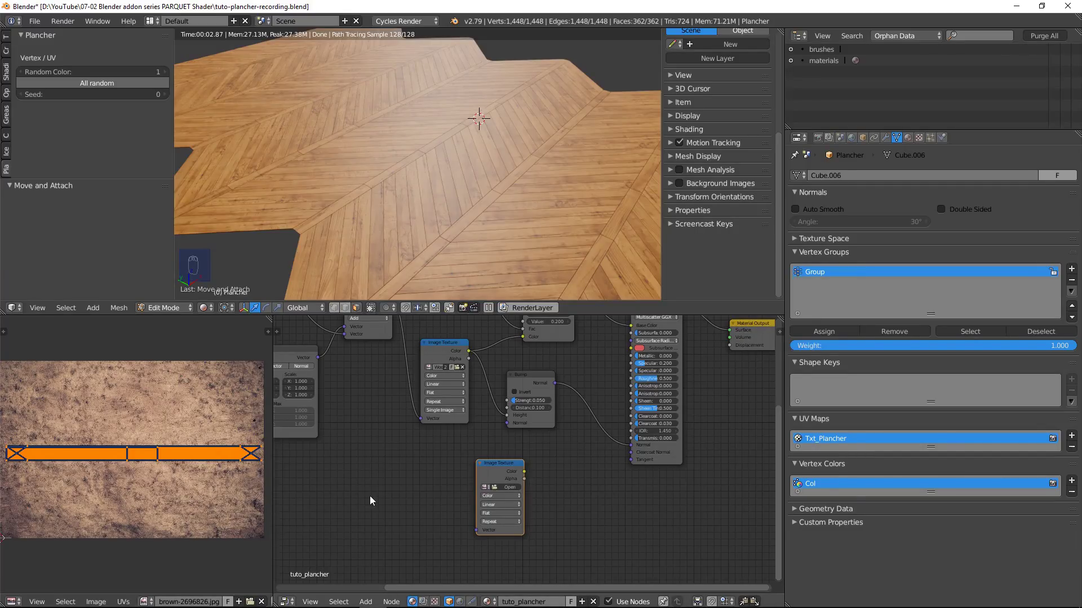
Step: Link Texture Coordinate's Generated output to the new Image Texture's Vector input, align the node under the wood texture, and preview it
middle_click_drag(323, 387, 462, 393)
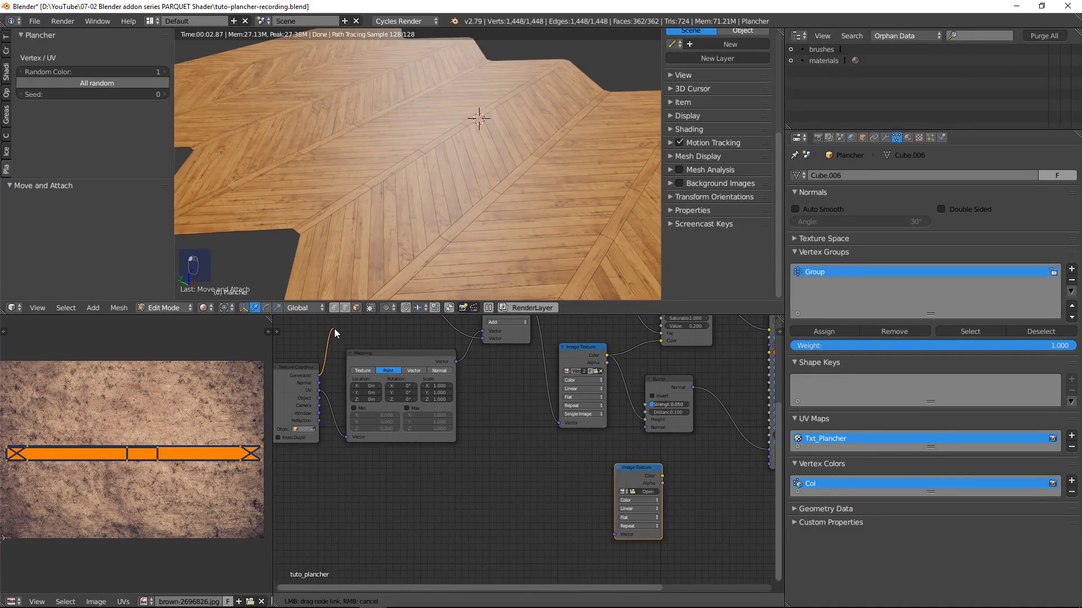
left_click_drag(319, 375, 611, 533)
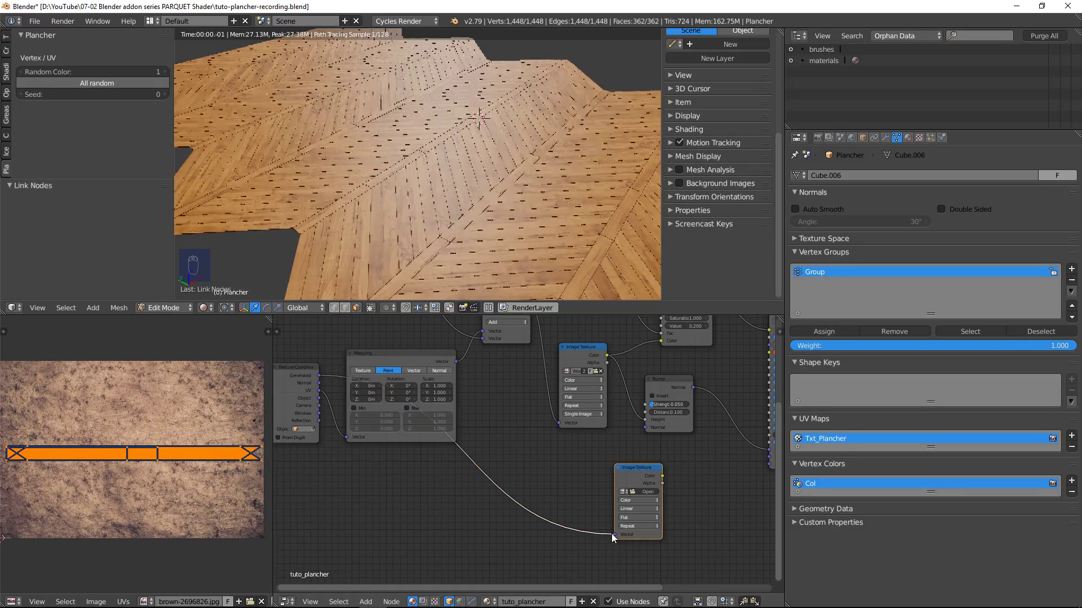
middle_click_drag(579, 506, 458, 512)
left_click_drag(509, 479, 459, 481)
left_click(460, 481, "ctrl+shift")
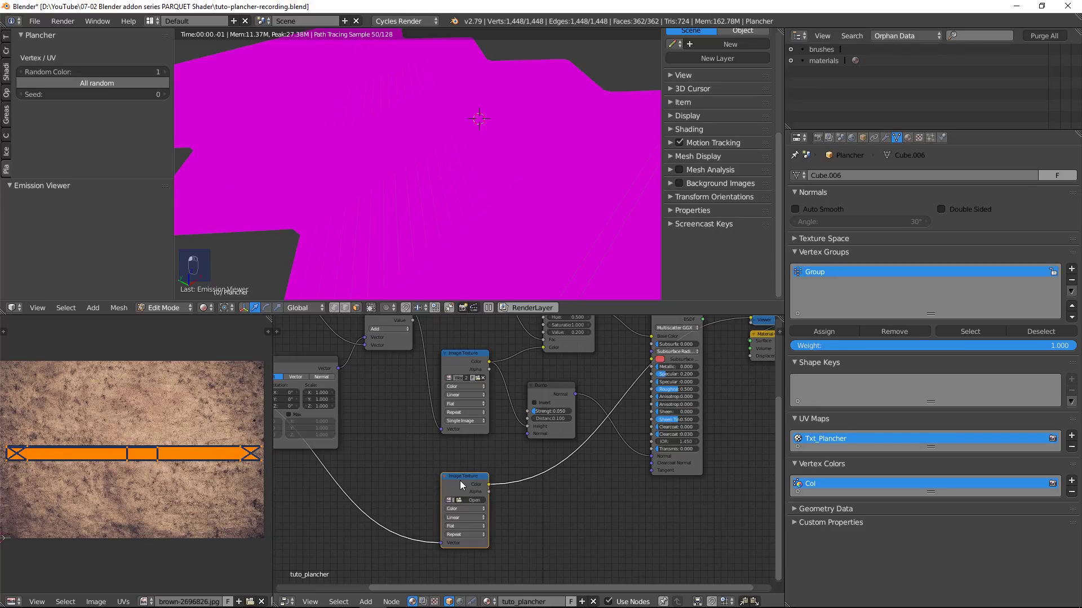
Step: Load brown-2696826.jpg into the new Image Texture node and move the node further from the Principled BSDF to make room
middle_click_drag(465, 481, 571, 476)
left_click(554, 493)
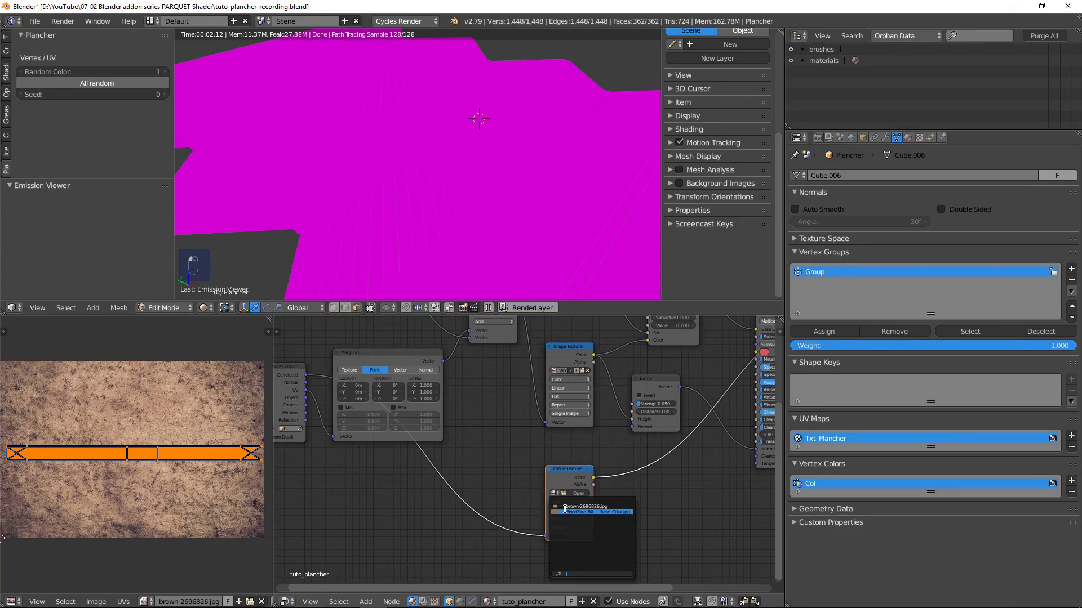
left_click(568, 506)
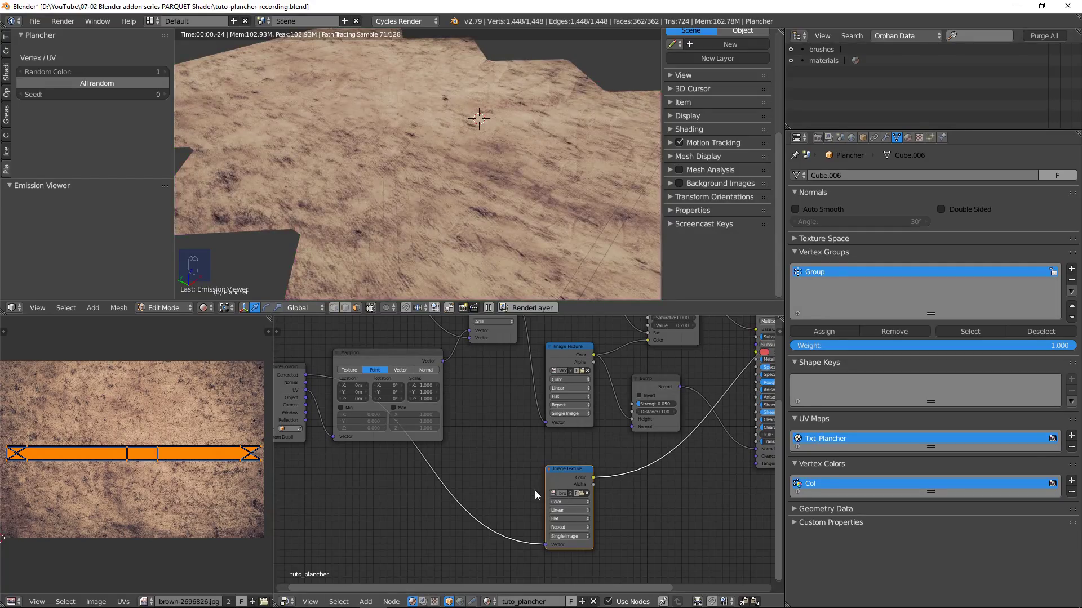
middle_click_drag(490, 489, 397, 494)
left_click_drag(458, 484, 413, 489)
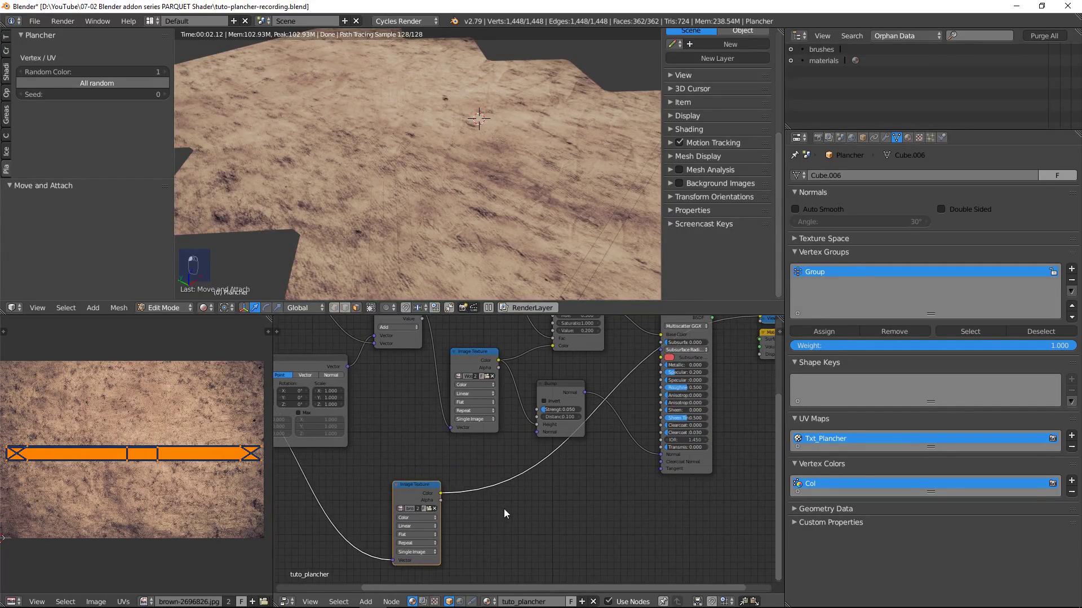
Step: Insert a ColorRamp node on the link leaving the grunge Image Texture's Color output
key("shift+a")
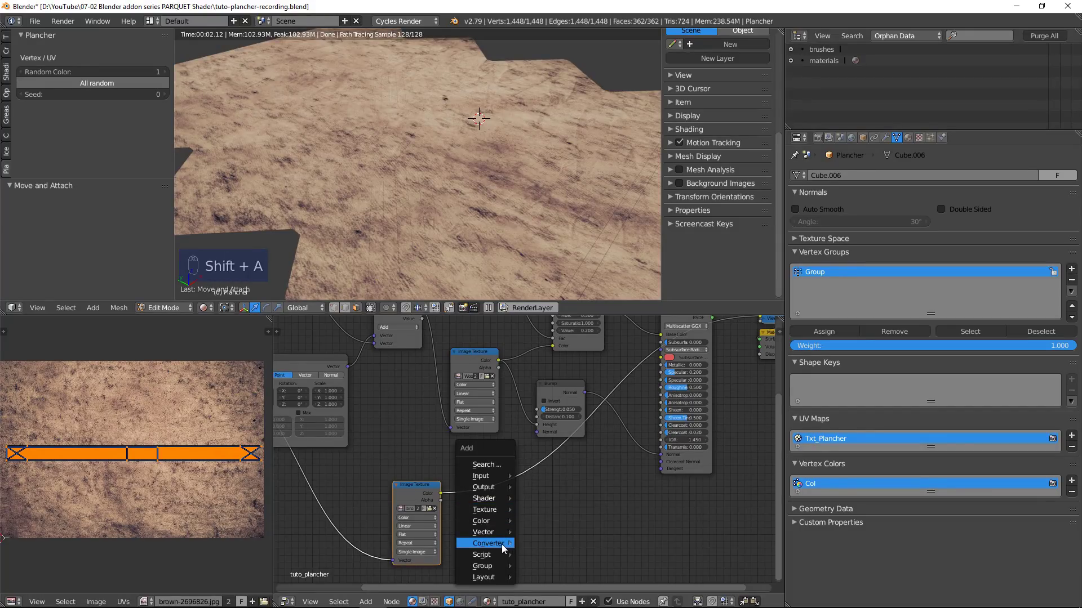
mouse_move(501, 544)
left_click(557, 418)
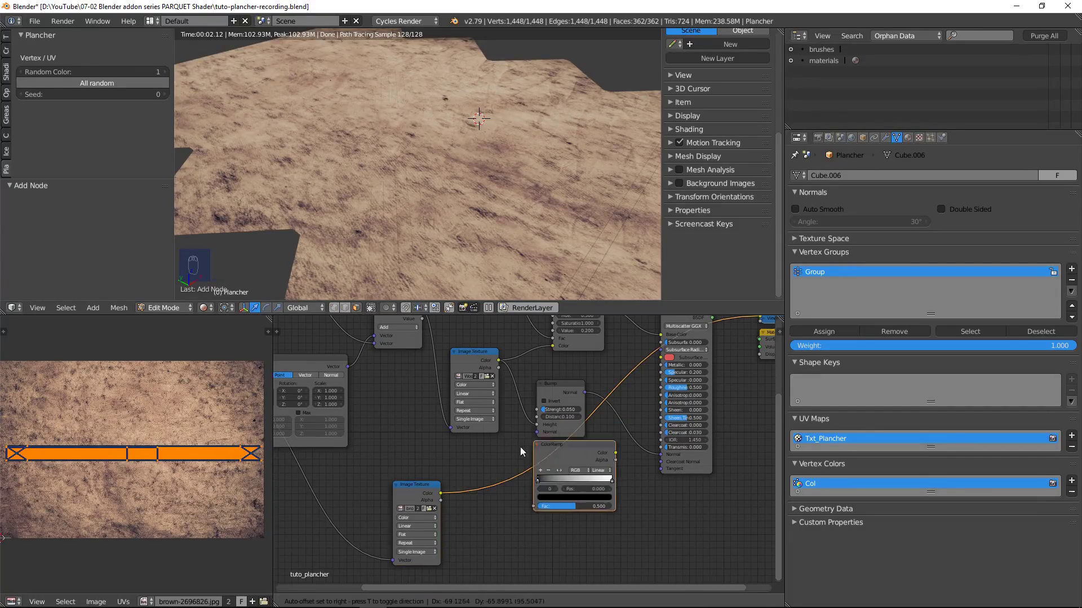
left_click(476, 477)
Step: Link the ColorRamp's Color output to the Principled BSDF's Roughness input and preview the Principled BSDF on the floor
scroll(500, 473, "right", 3, "ctrl")
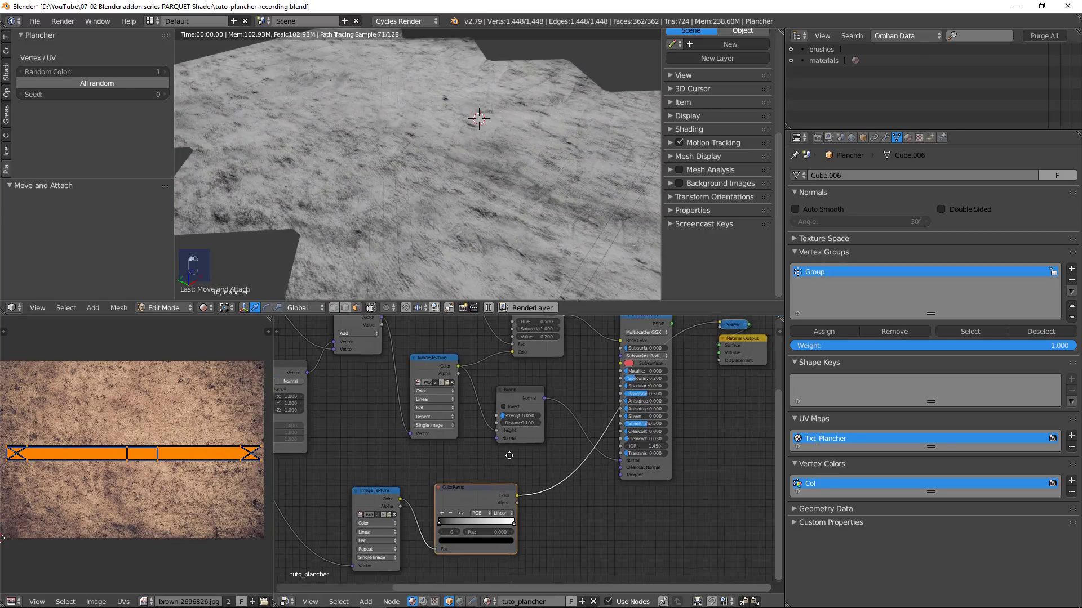
left_click_drag(505, 486, 610, 385)
middle_click_drag(609, 384, 589, 411)
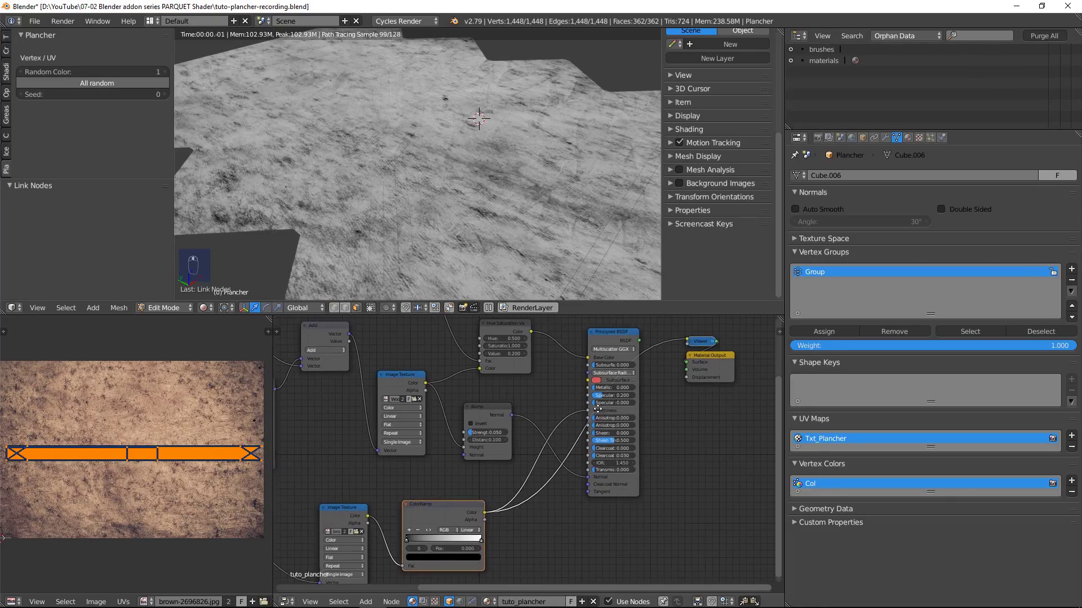
left_click(612, 342, "ctrl+shift")
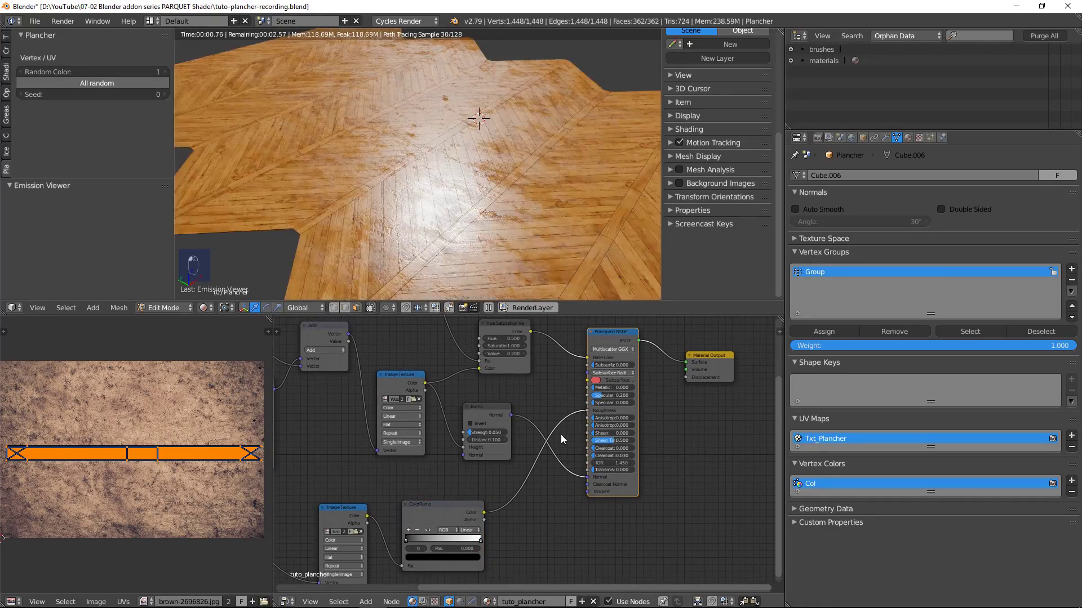
Step: Lighten the ColorRamp's black stop to a dark grey with an HSV value of about 0.295
middle_click_drag(546, 486, 594, 452)
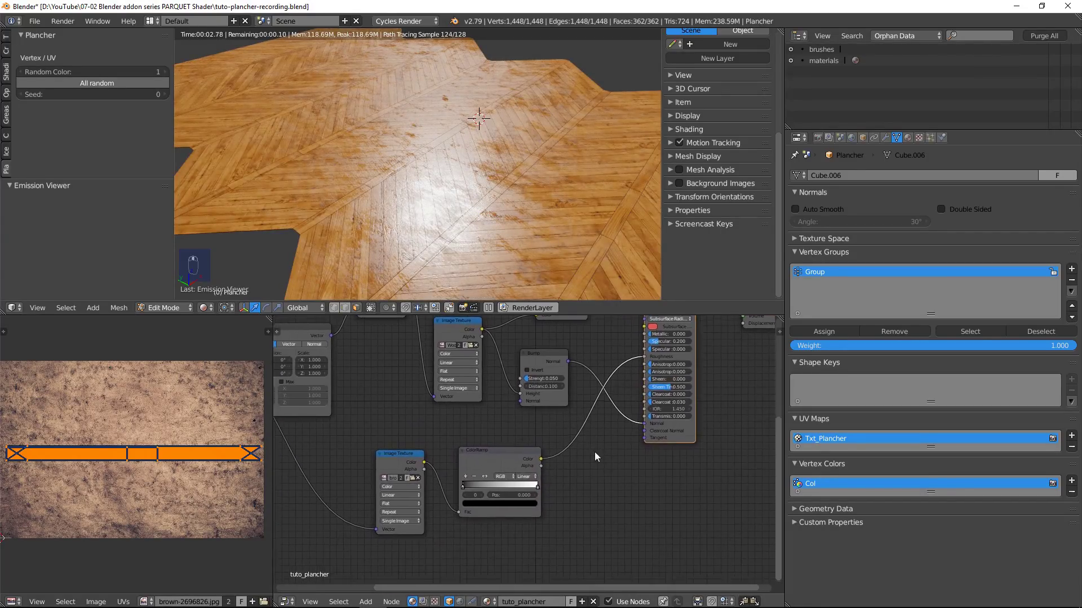
scroll(521, 487, "up", 2)
middle_click_drag(521, 483, 520, 462)
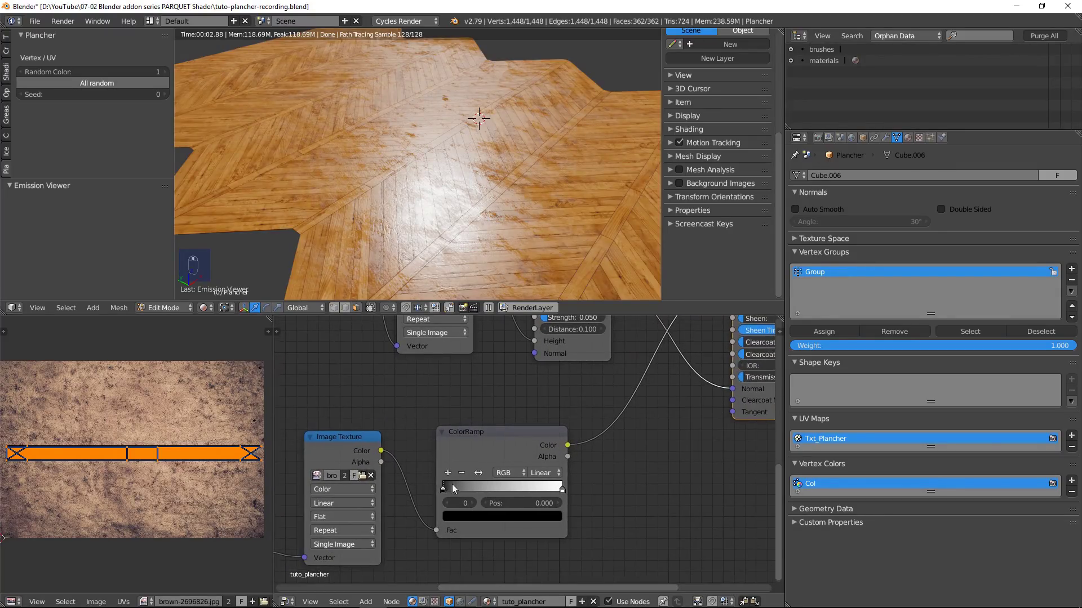
left_click_drag(451, 484, 446, 486)
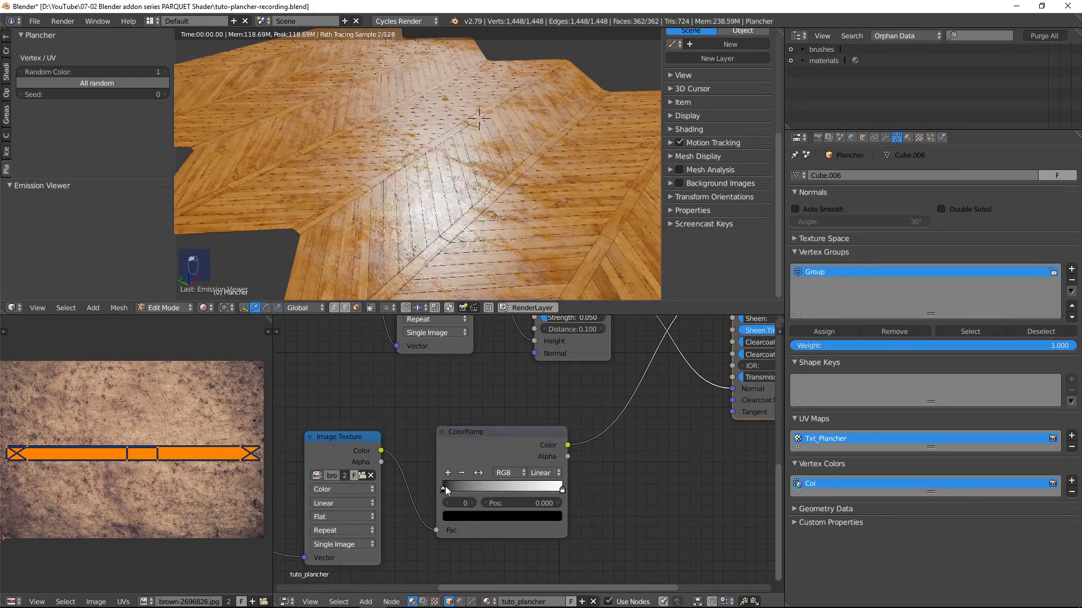
left_click(553, 518)
mouse_move(536, 434)
left_mouse_down()
mouse_move(537, 398)
mouse_move(536, 415)
left_mouse_up()
left_click(488, 451)
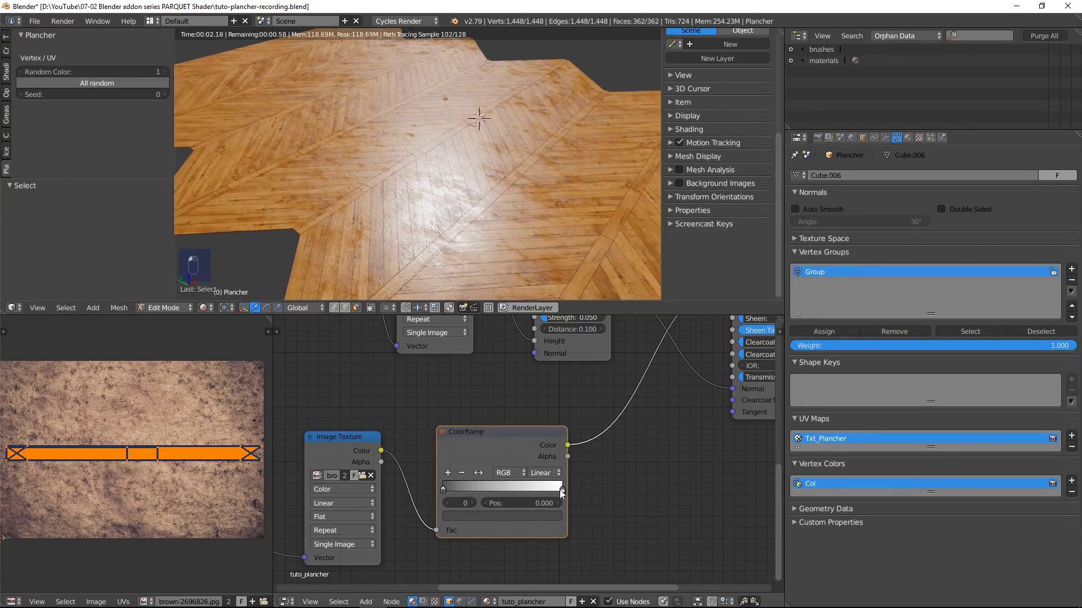
Step: Darken the ColorRamp's white stop to a light grey with an HSV value of 0.813 and check the floor's reflections
left_click(561, 485)
left_click(552, 518)
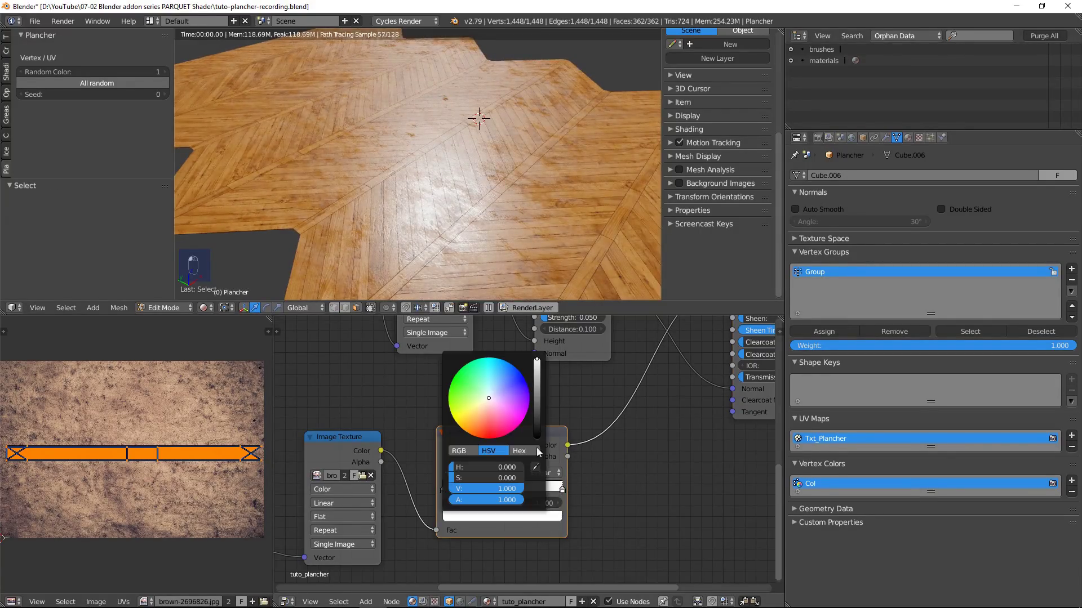
left_click_drag(535, 369, 537, 370)
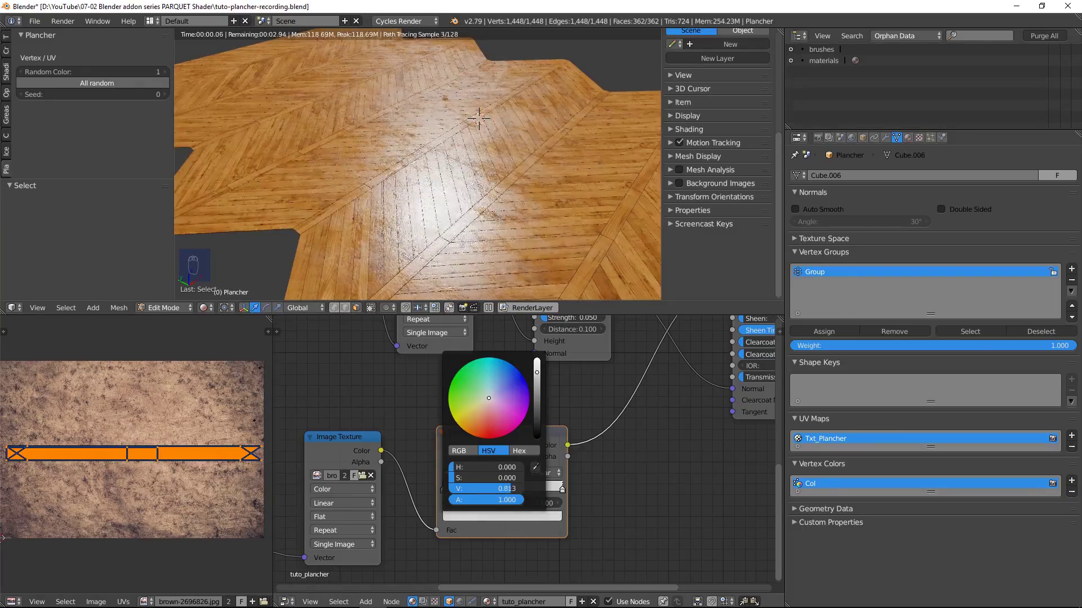
middle_click_drag(509, 253, 476, 239)
middle_click_drag(603, 401, 621, 398)
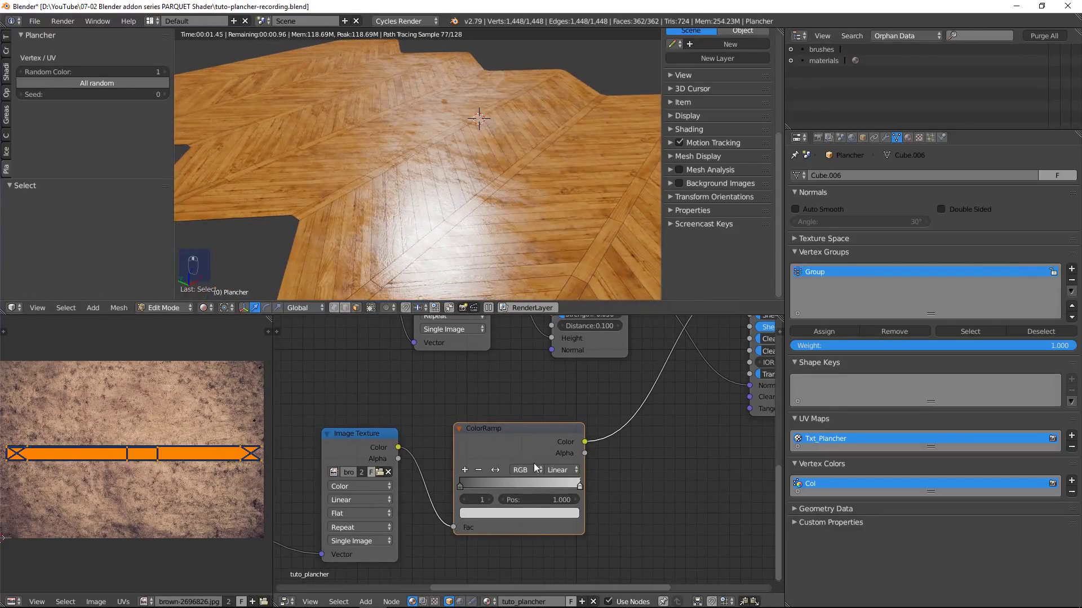
Step: Raise the ColorRamp's dark stop to an HSV value of 0.444 and check the floor's reflections from another angle
left_click(466, 485)
left_click(569, 510)
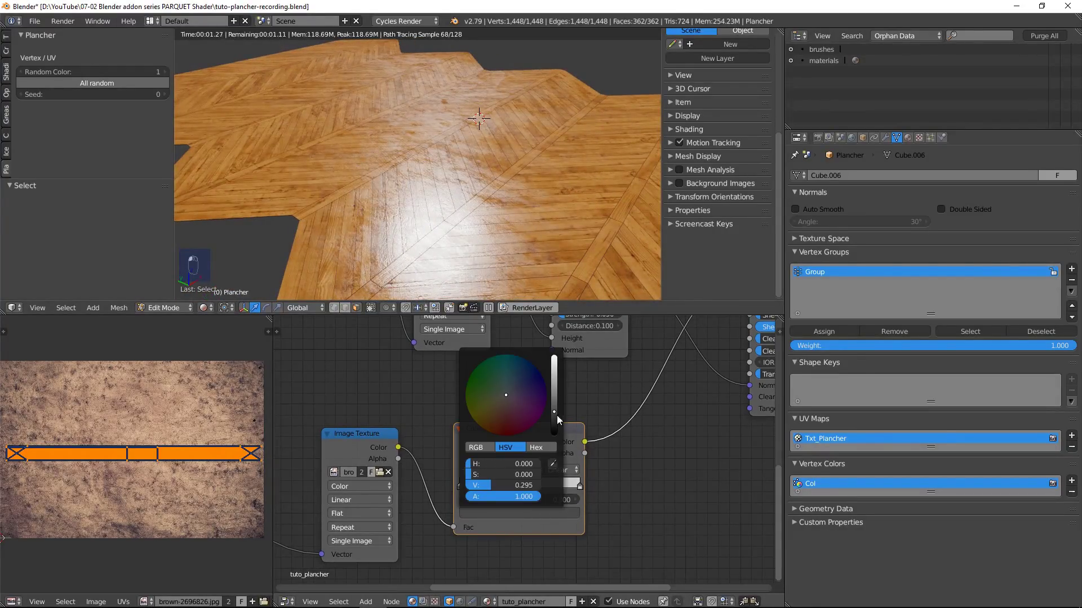
scroll(577, 482, "up", 10)
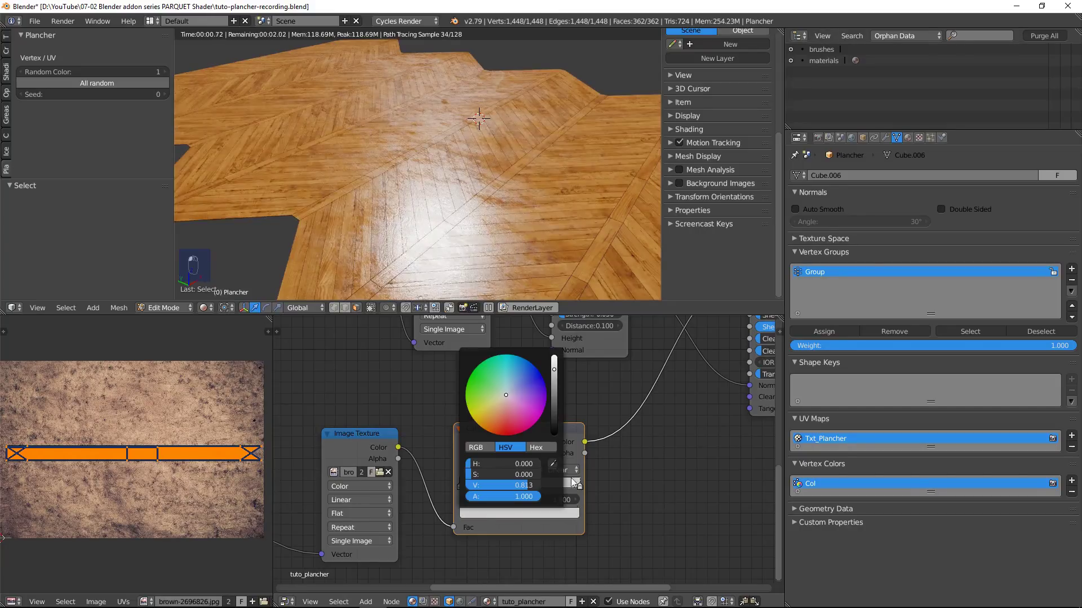
mouse_move(555, 372)
left_mouse_down()
mouse_move(555, 385)
mouse_move(554, 372)
left_mouse_up()
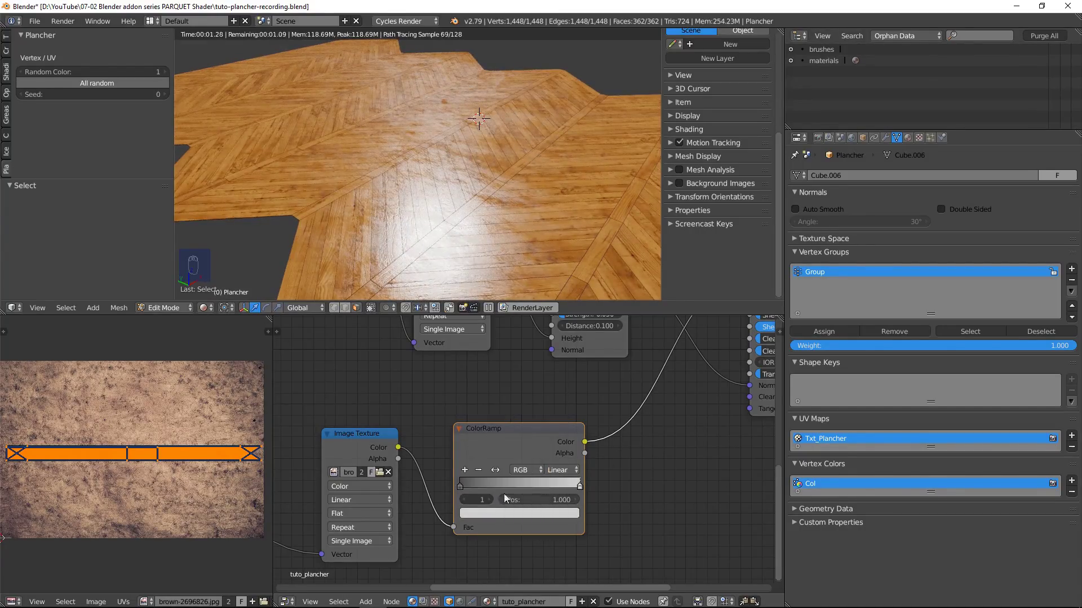
left_click(560, 513)
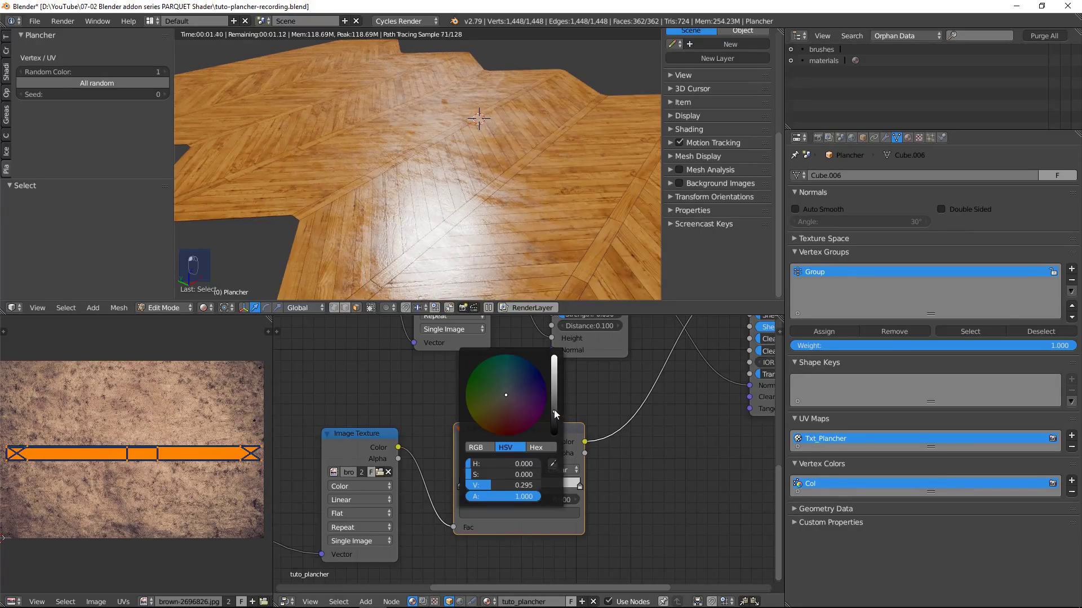
left_click_drag(556, 414, 554, 399)
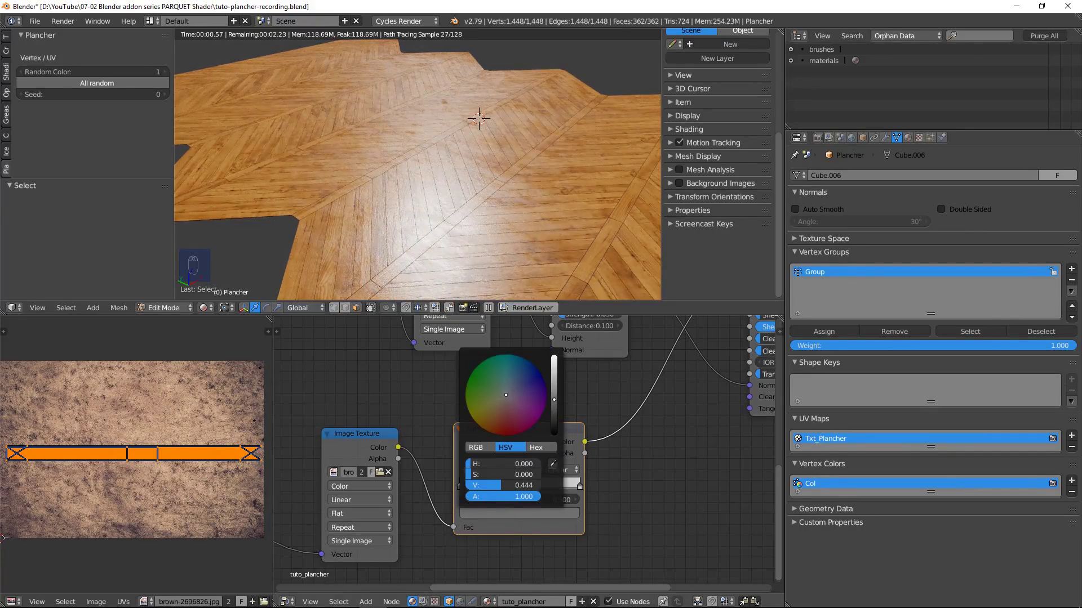
middle_click_drag(525, 246, 467, 247)
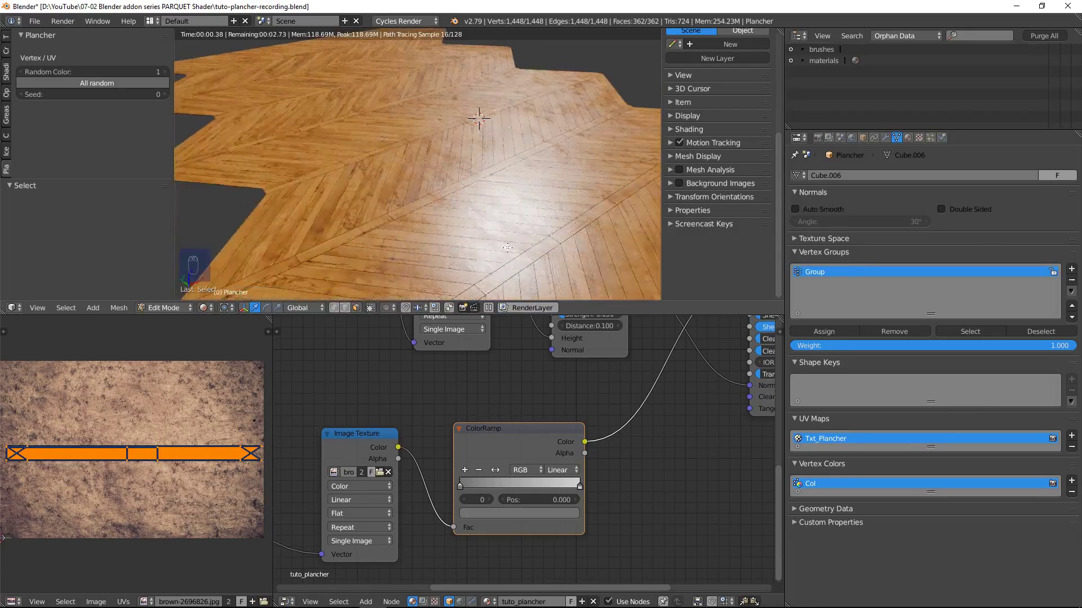